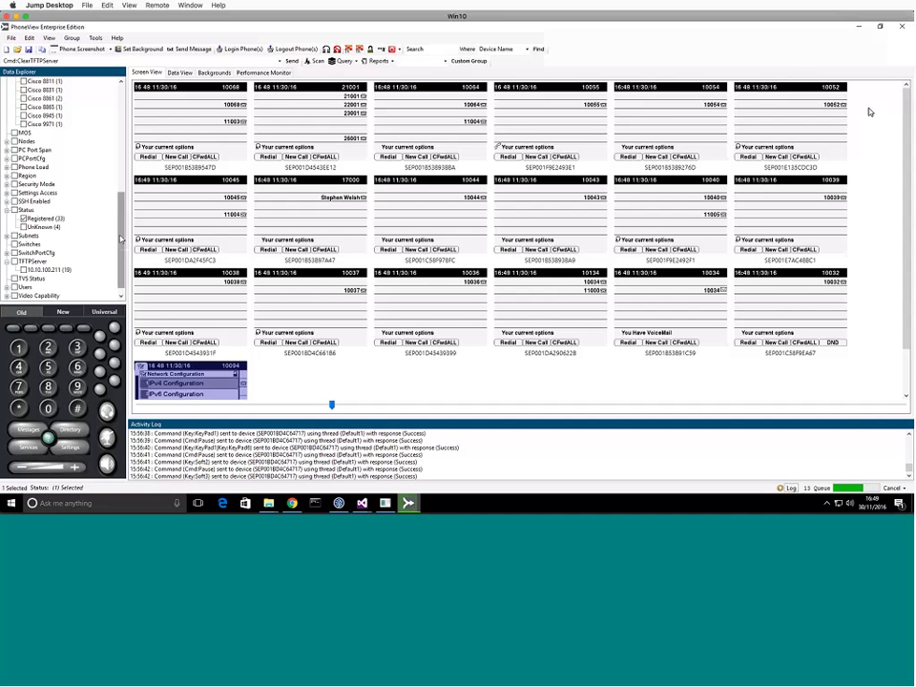
Step: Marquee-select all 18 phone tiles in the Screen View grid for the KeyPad3 key
scroll(82, 211, up, 10)
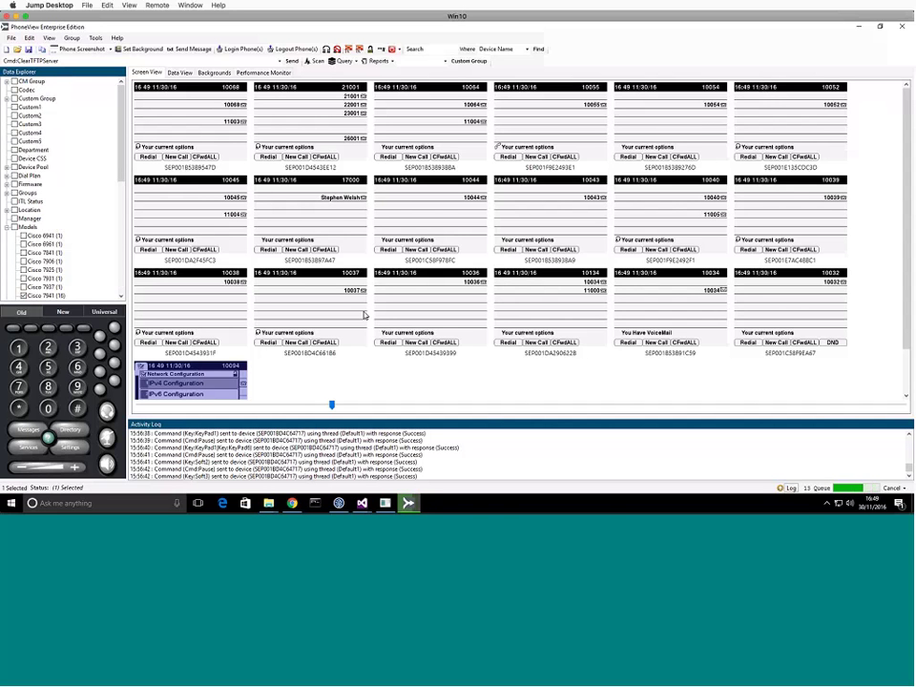
drag(864, 82, 212, 322)
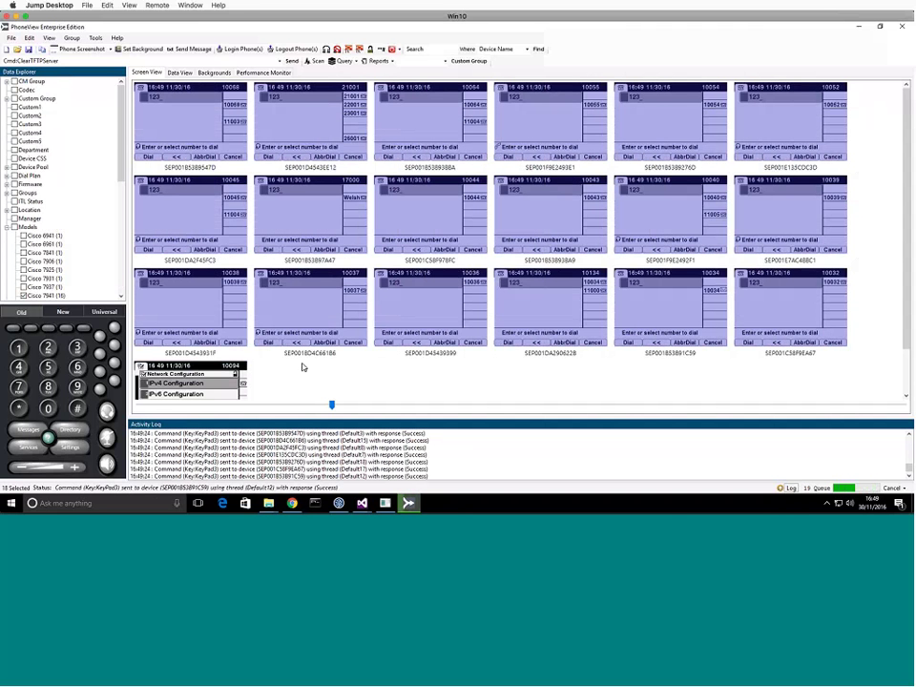
Step: Clear the current selection, then marquee-select all 19 phone tiles in the grid
click(302, 367)
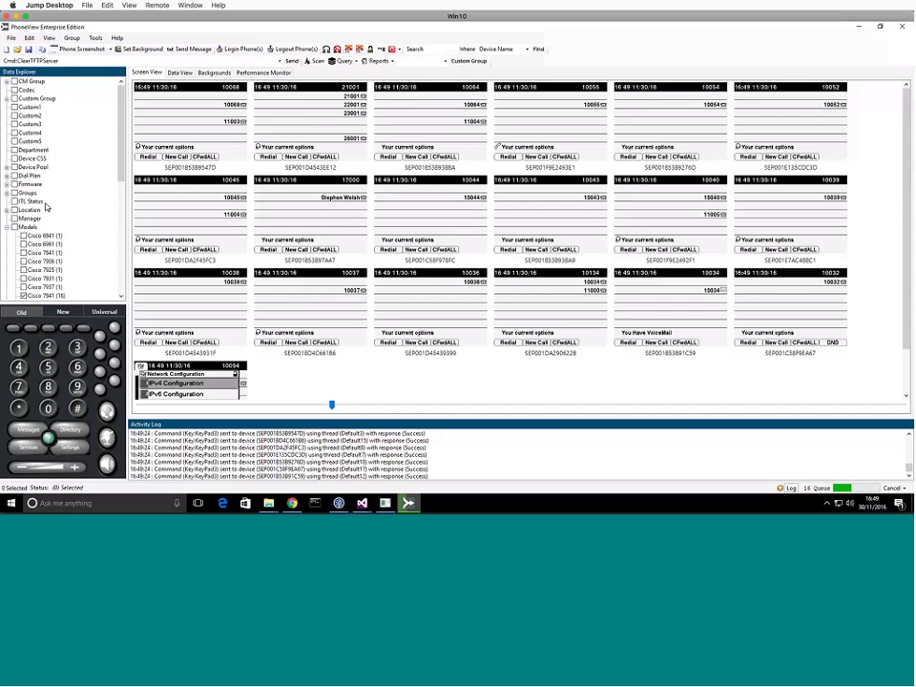
scroll(38, 210, down, 3)
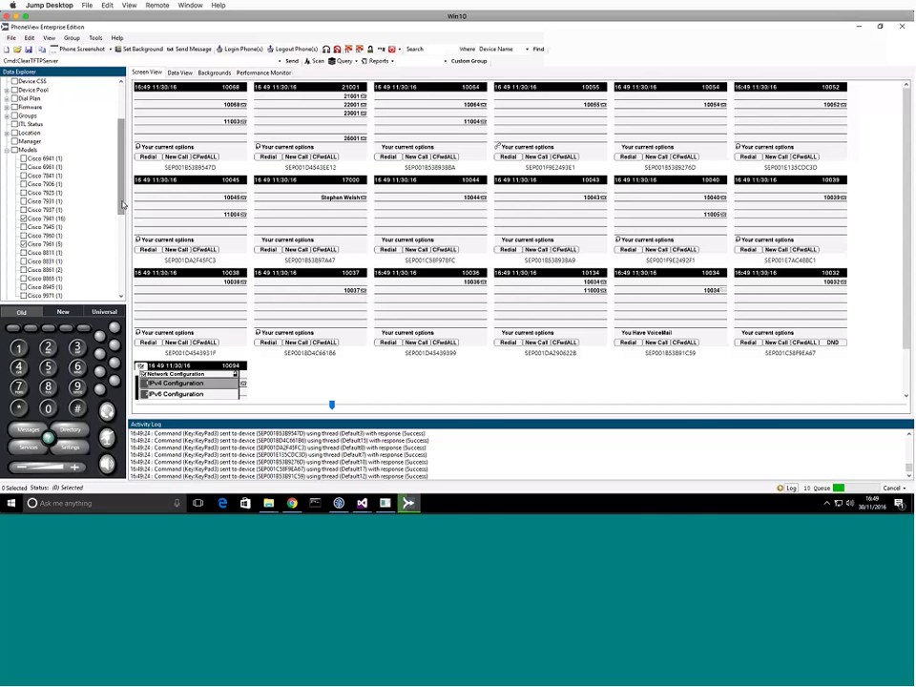
scroll(72, 207, up, 3)
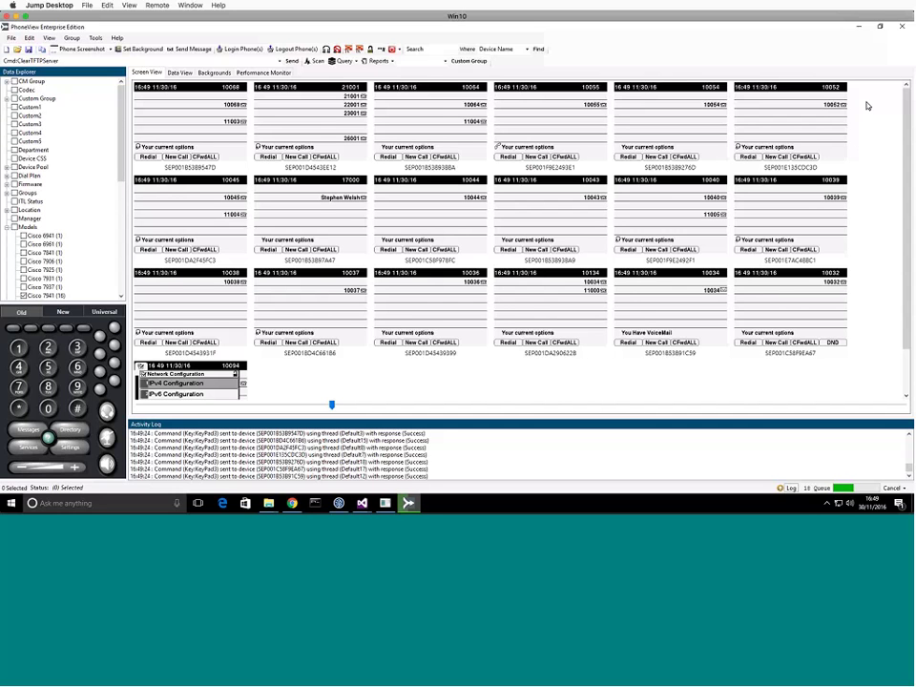
drag(867, 105, 183, 395)
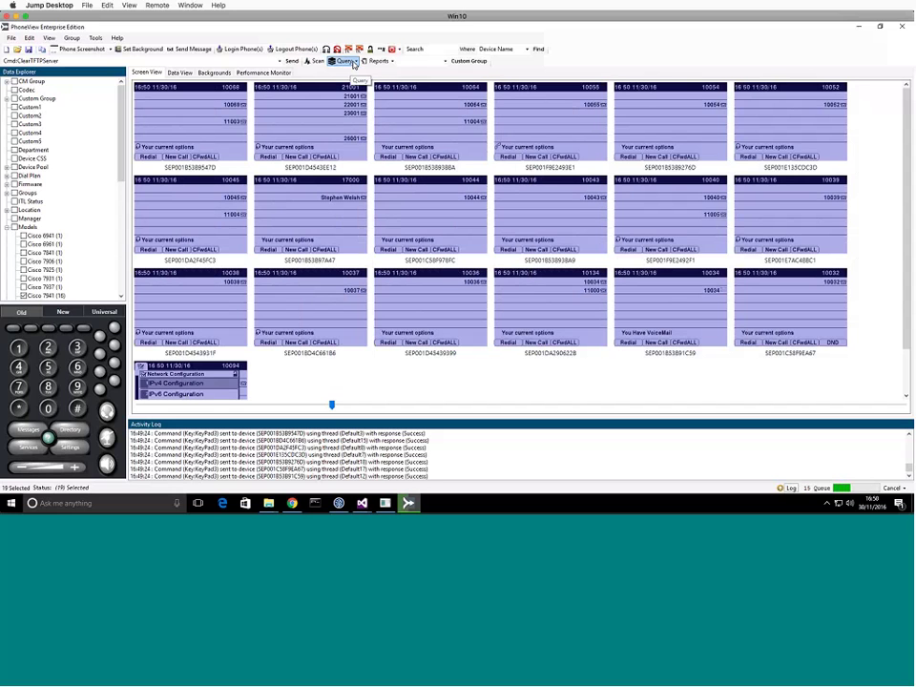
Step: Run Query > ITL Status > Selected (19) on the selected phones
click(353, 62)
click(368, 61)
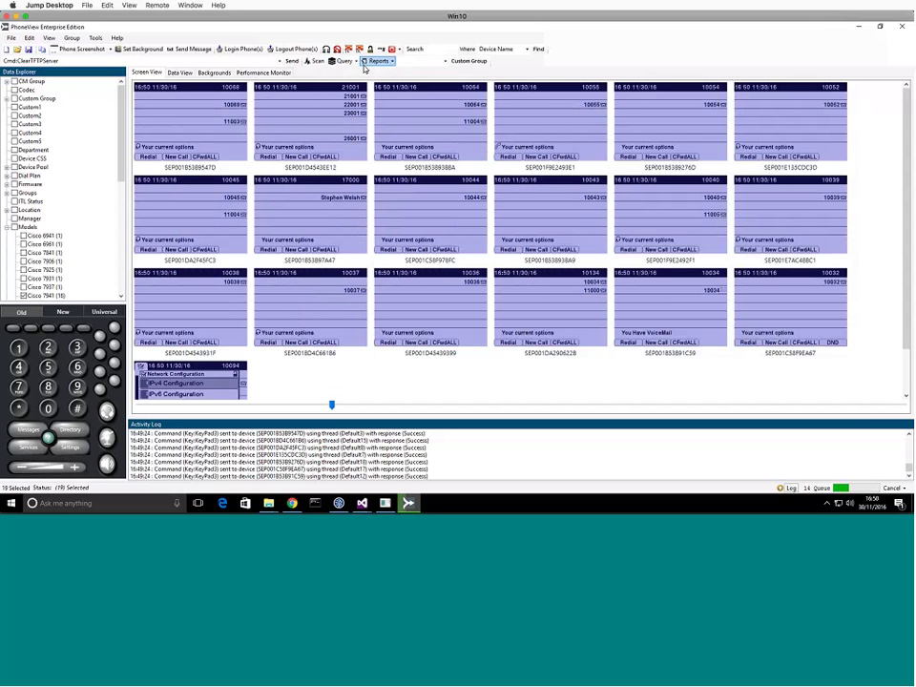
click(344, 61)
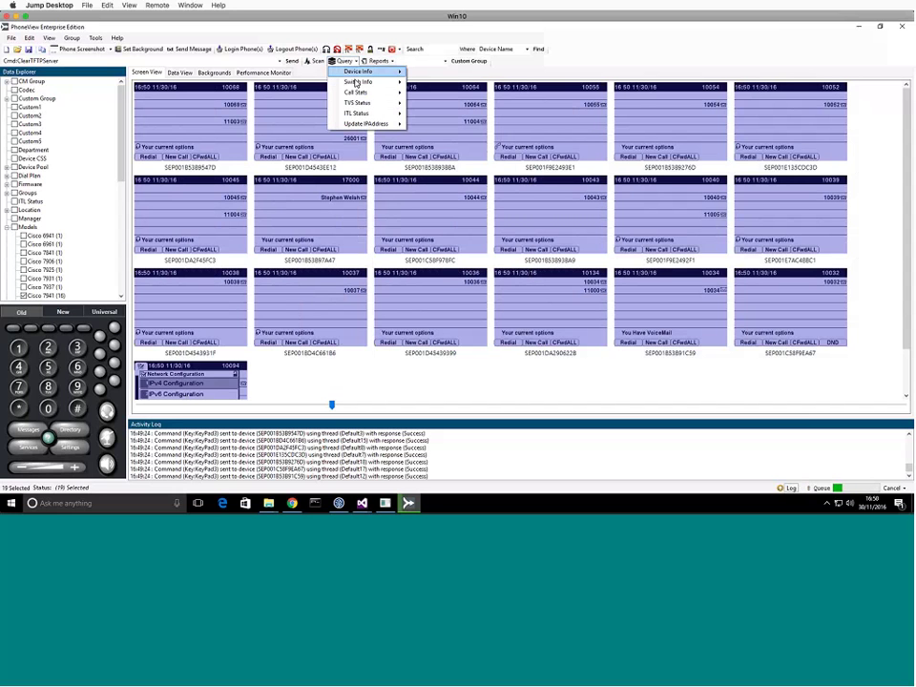
mouse_move(396, 114)
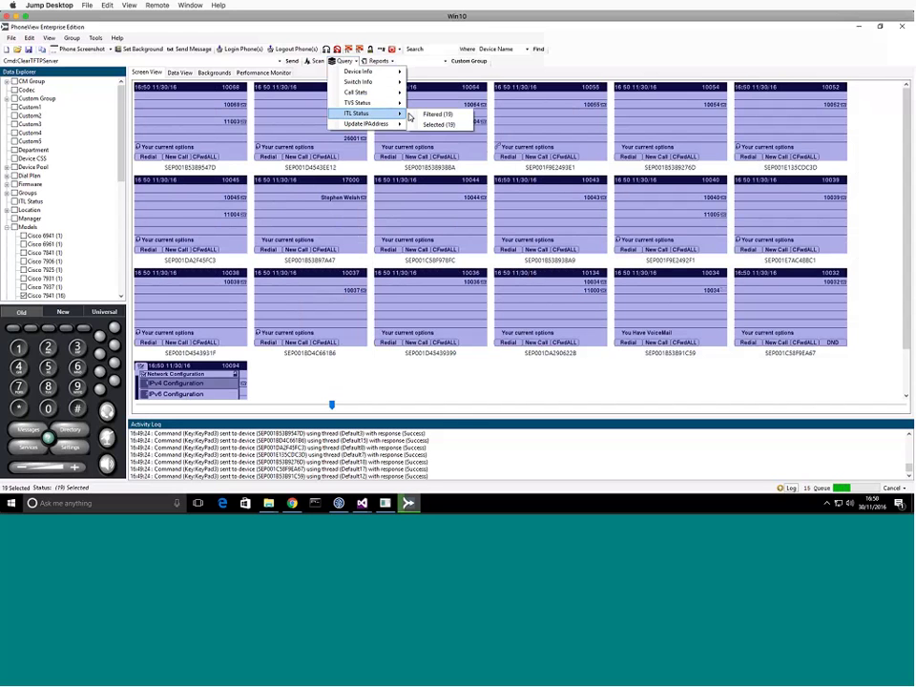
click(441, 124)
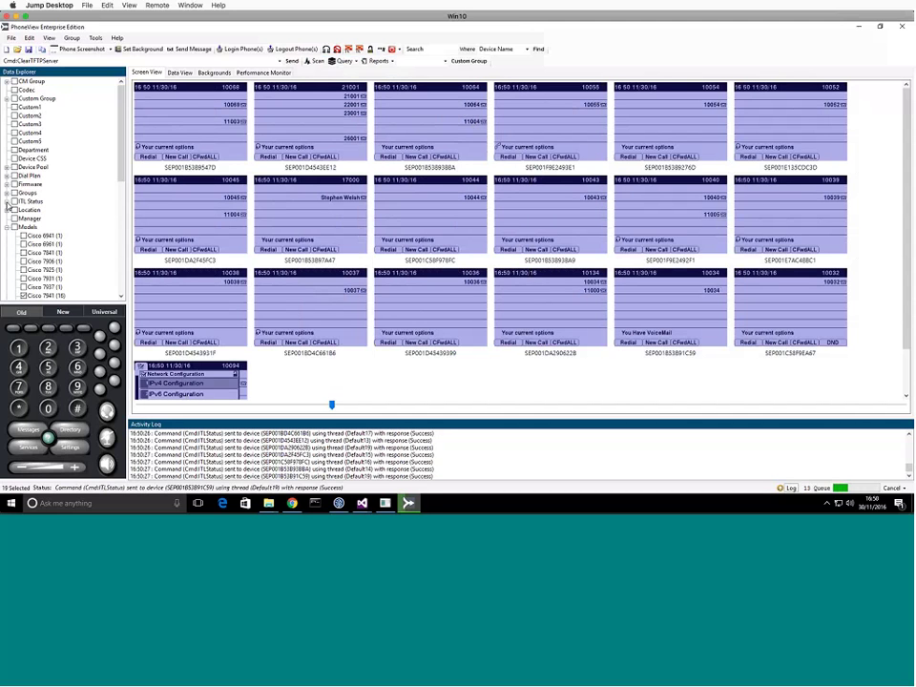
Step: Expand the ITL Status node to reveal Trust List Updated (19)
click(8, 202)
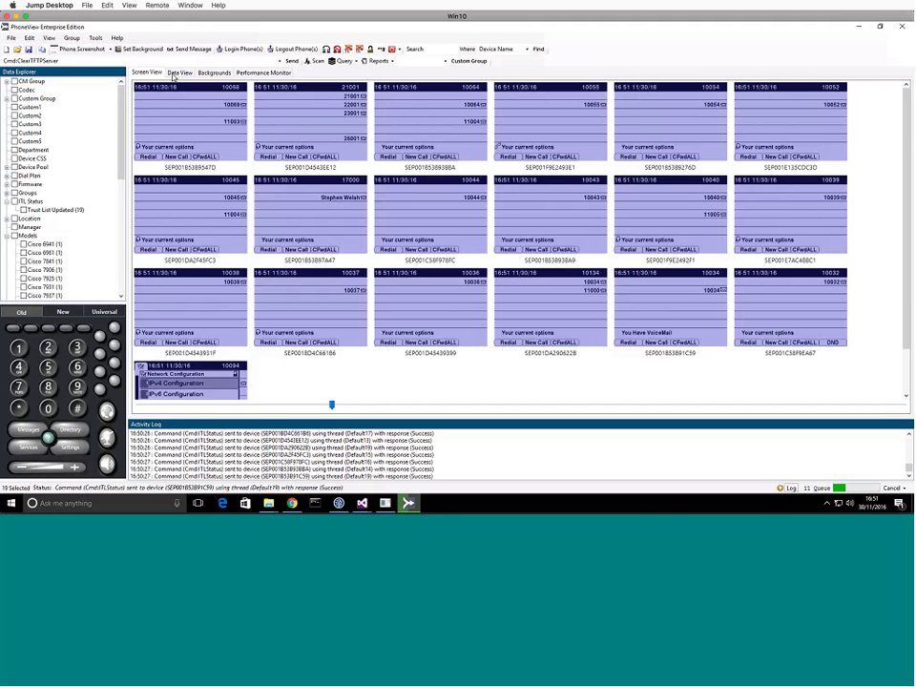
Step: Show the phones in Data View and widen the ITLStatus column to read Trust List Updated
click(180, 75)
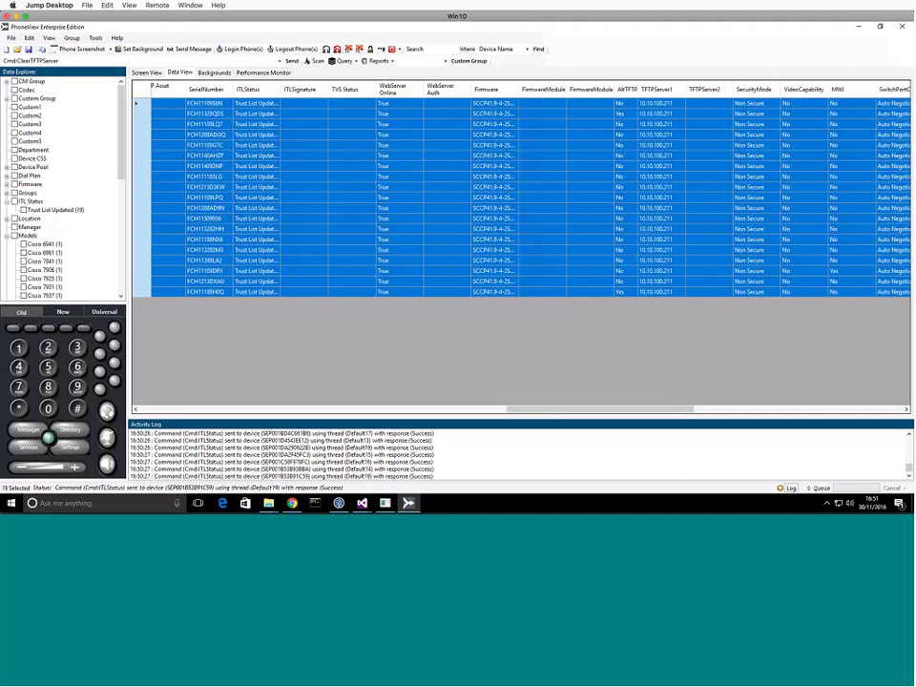
scroll(549, 413, left, 10)
scroll(549, 414, right, 8)
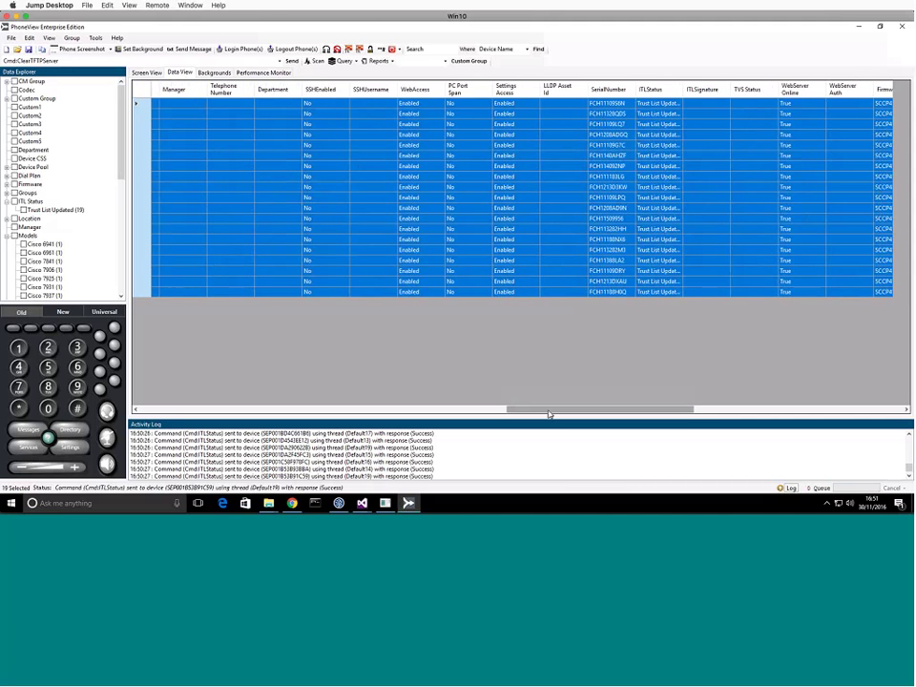
scroll(549, 413, right, 2)
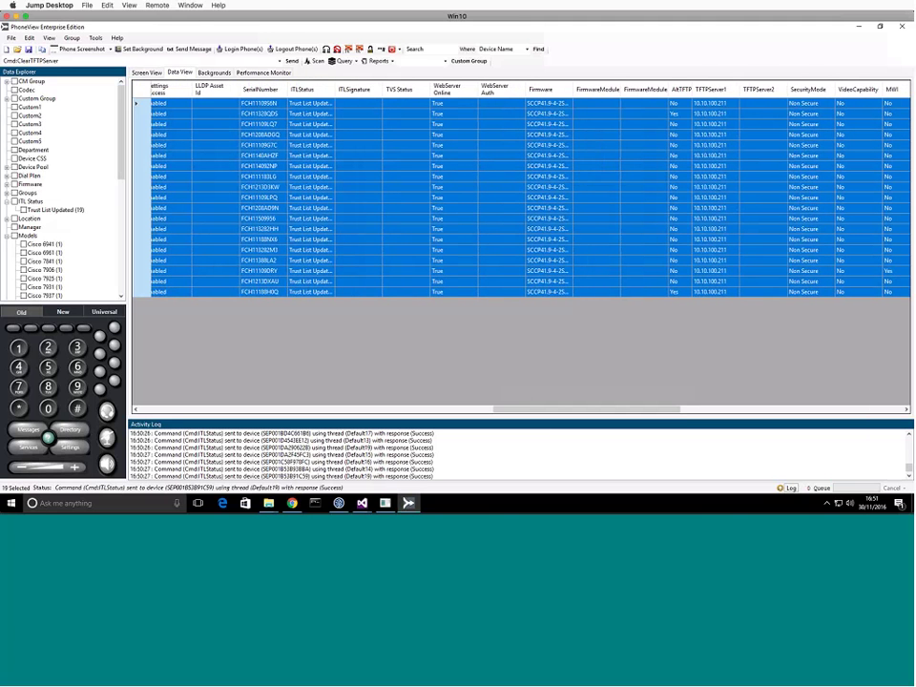
drag(335, 89, 372, 89)
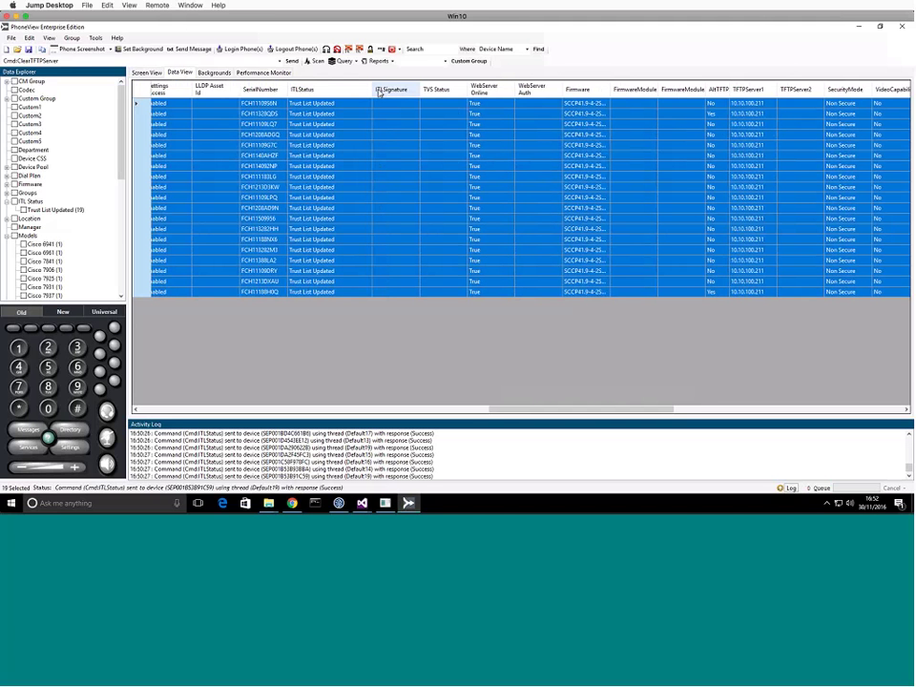
Step: Replace Cmd:ClearTFTPServer with Cmd:SecurityInfo and send it to the 19 selected phones
click(97, 65)
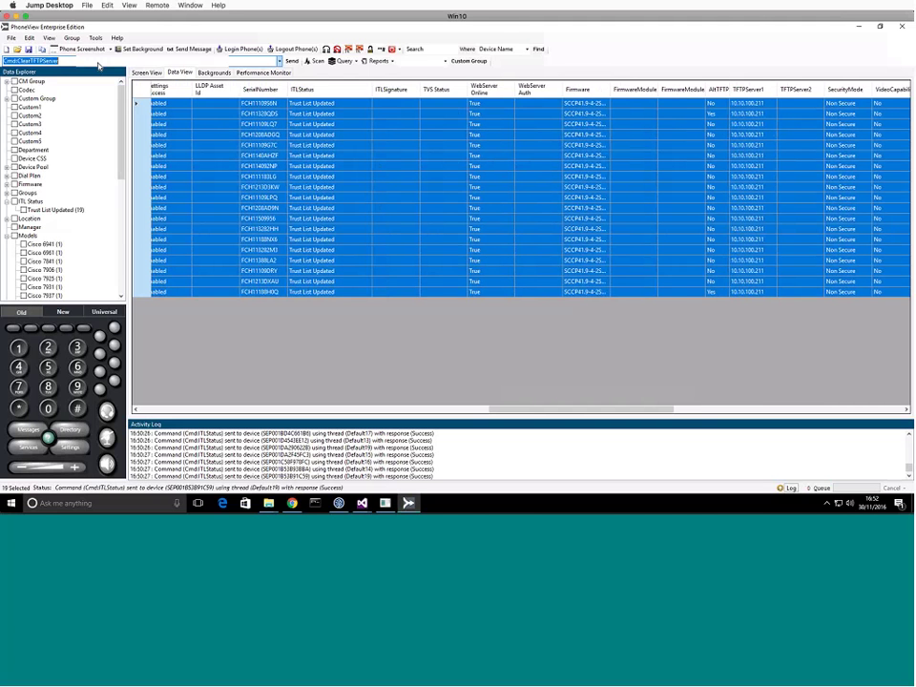
text(Cmd:SecurityInfo)
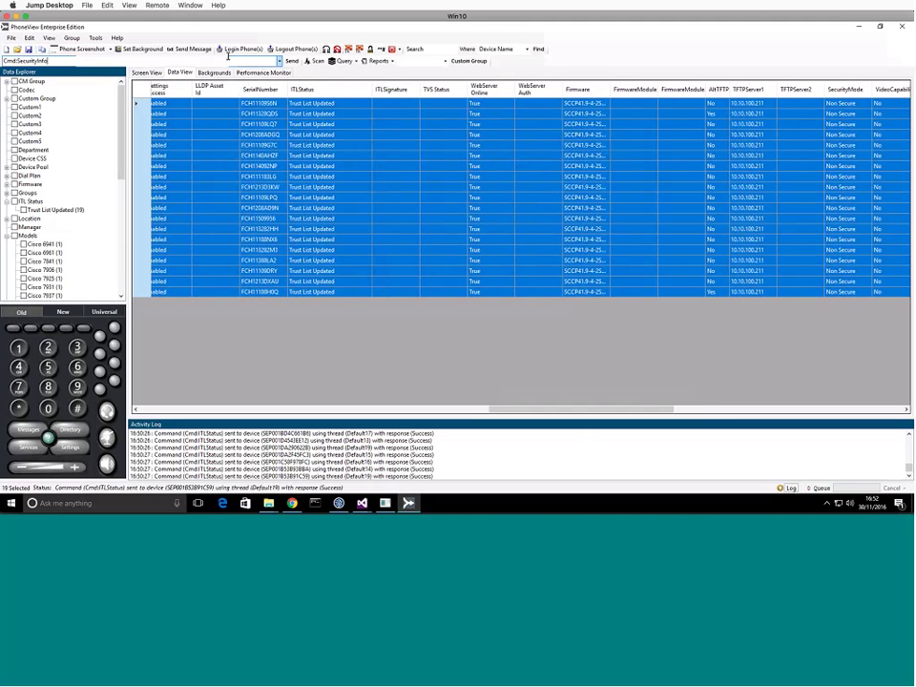
click(292, 62)
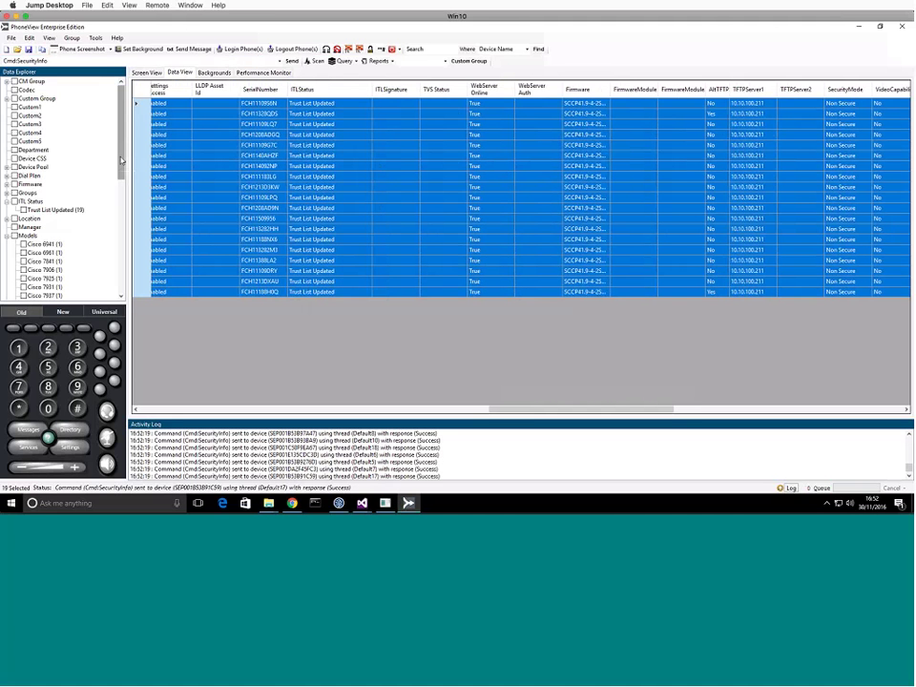
Step: Filter the Models tree to 7841, 8811, 8831, 8861 and 9971, then send SecurityInfo
drag(121, 160, 121, 215)
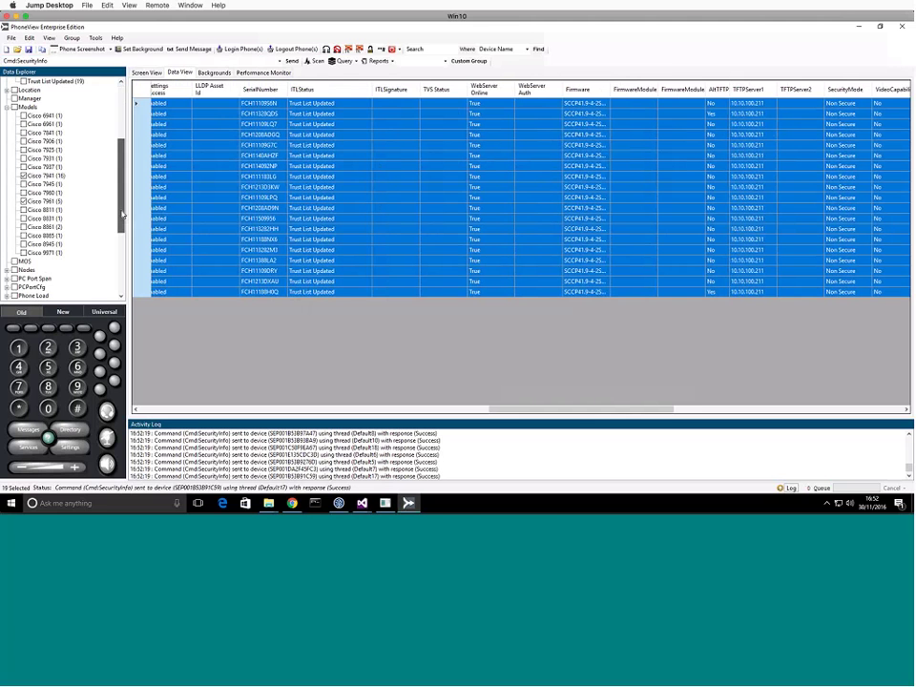
click(24, 226)
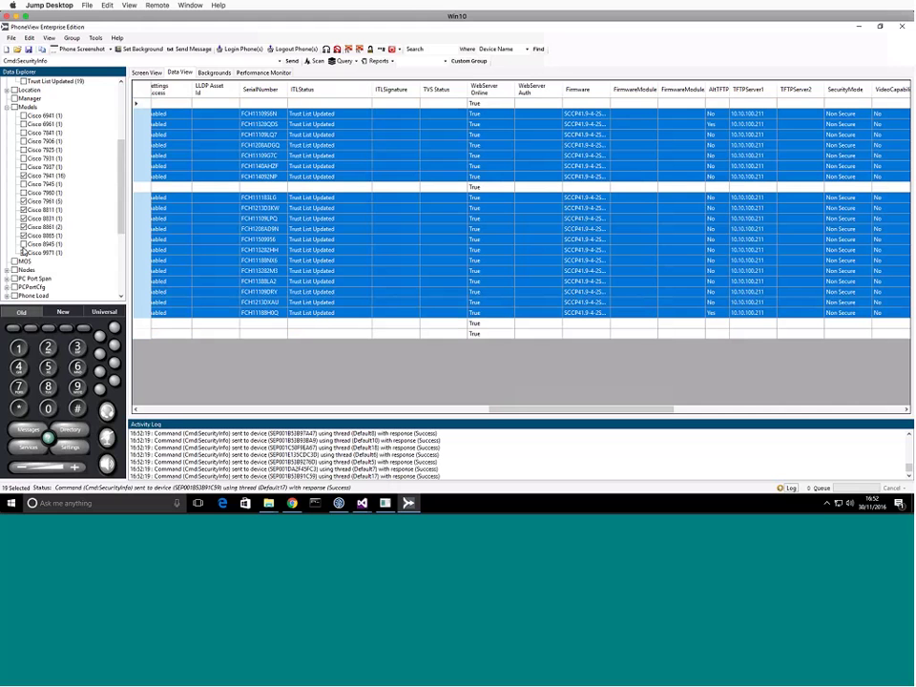
click(24, 252)
click(24, 133)
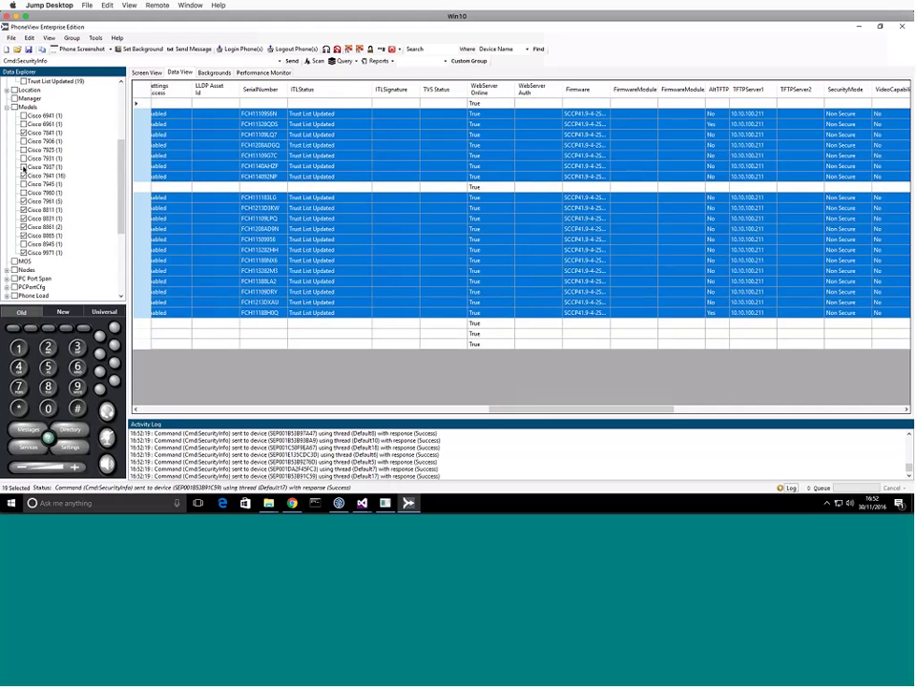
click(23, 176)
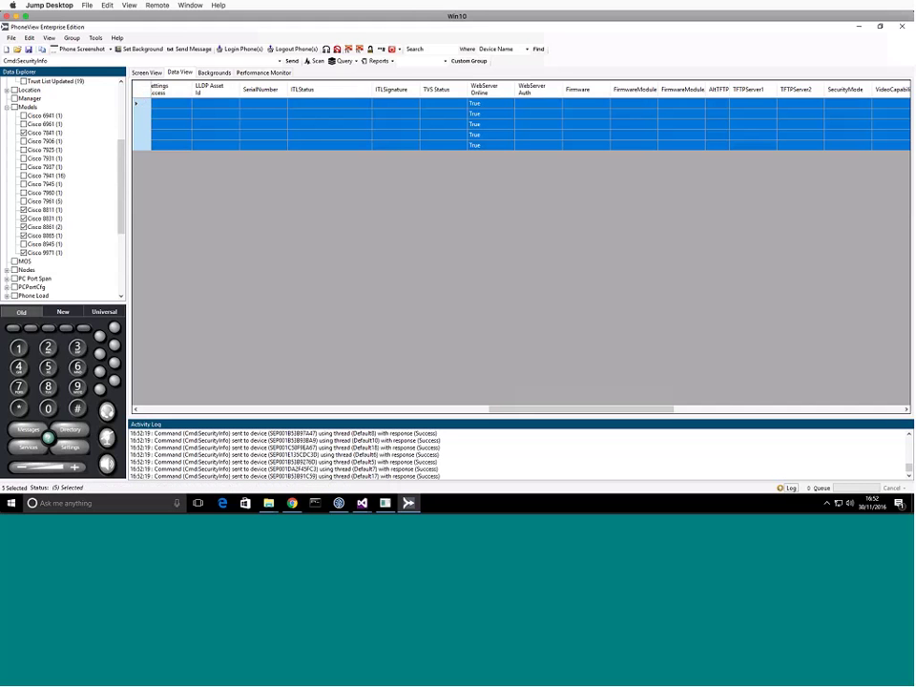
click(289, 60)
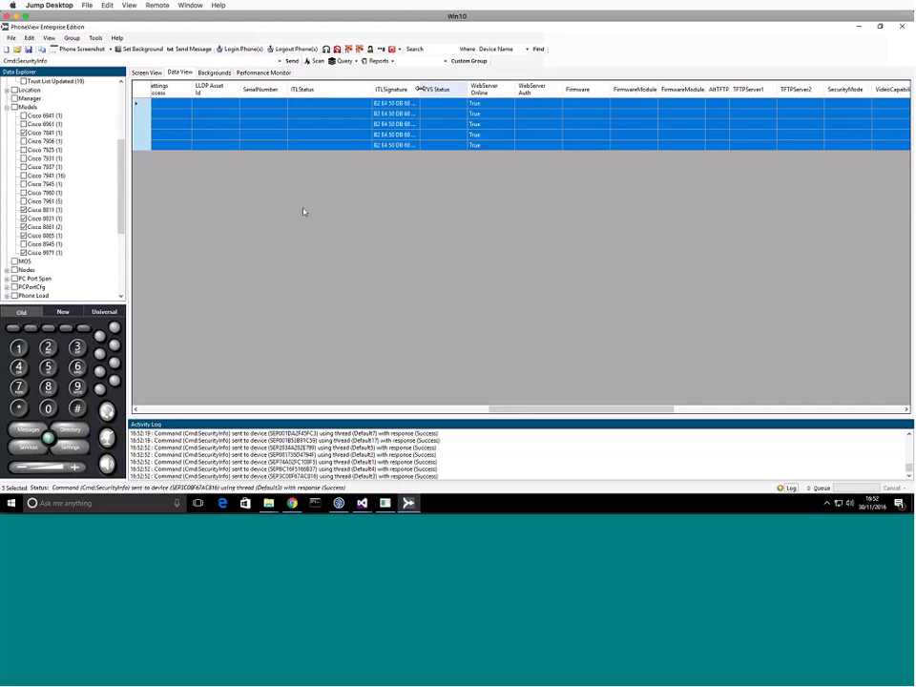
Step: Widen ITLSignature, filter the models to Cisco 7941 and 7961, and autofit the AltTFTP column
drag(418, 89, 543, 89)
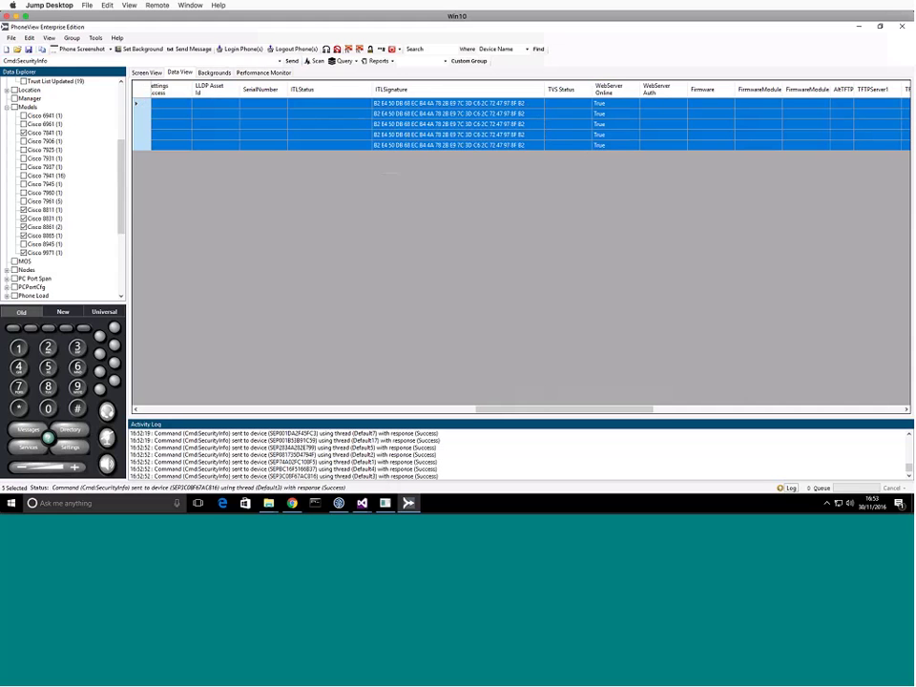
click(23, 177)
click(23, 201)
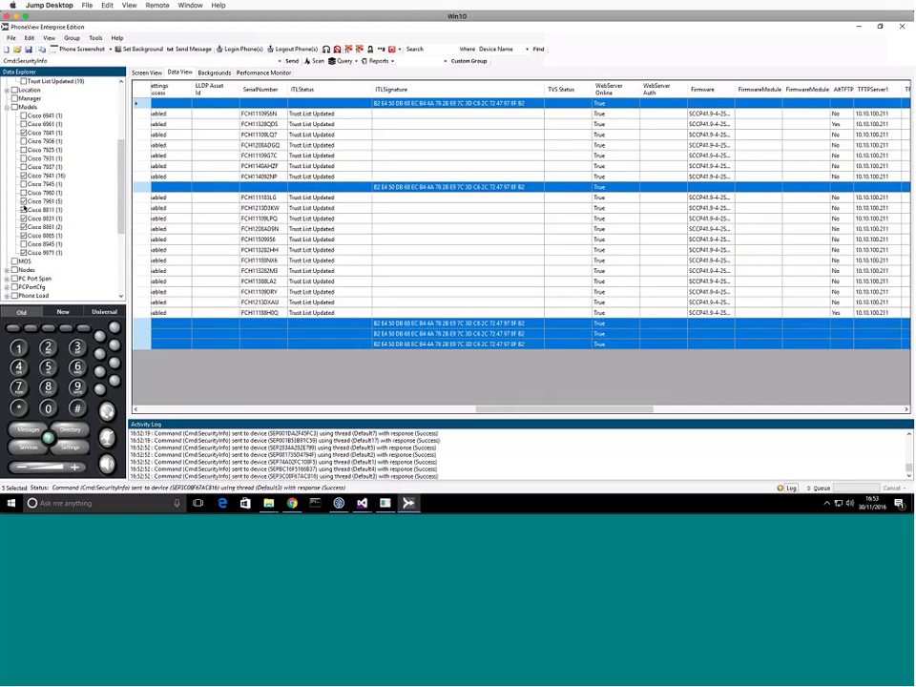
click(23, 219)
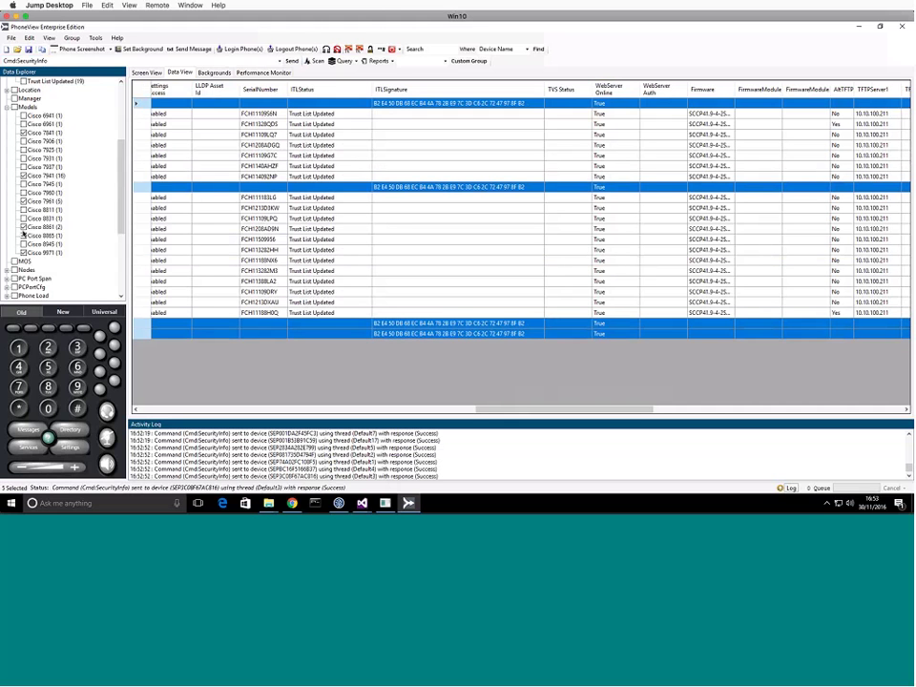
click(22, 227)
click(23, 142)
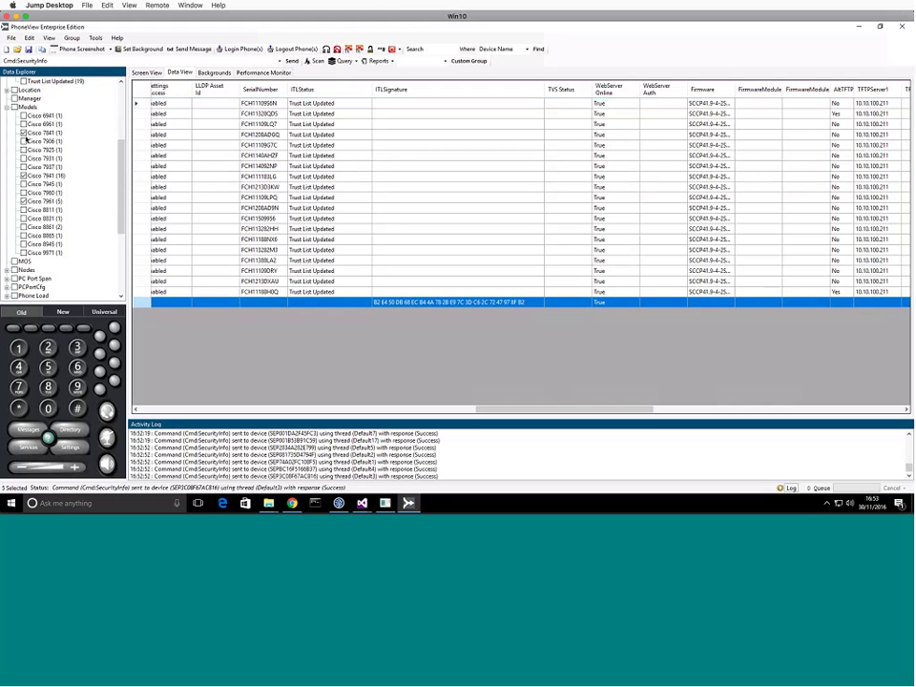
click(23, 133)
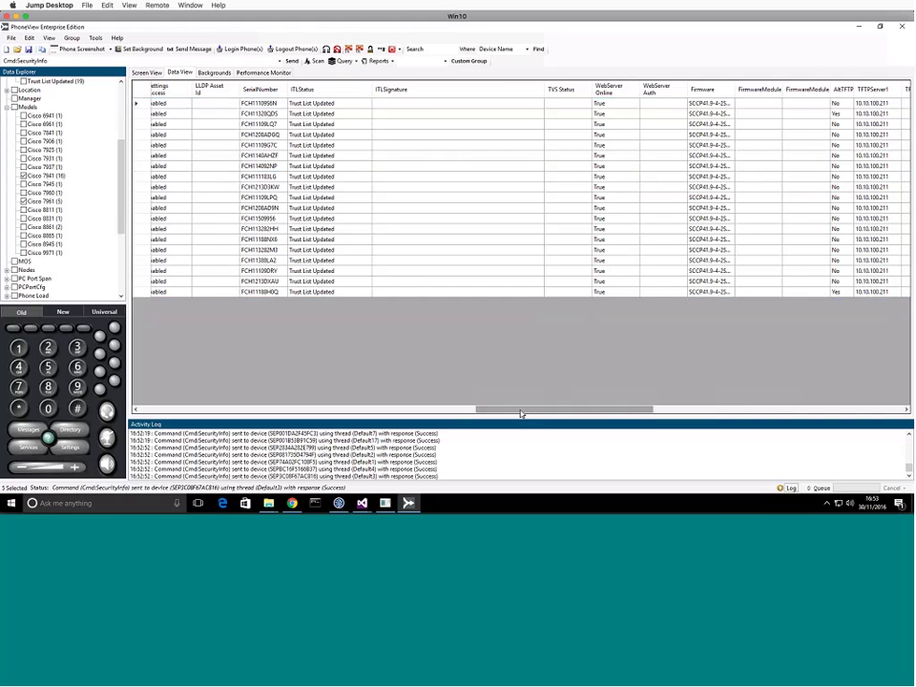
drag(521, 413, 601, 412)
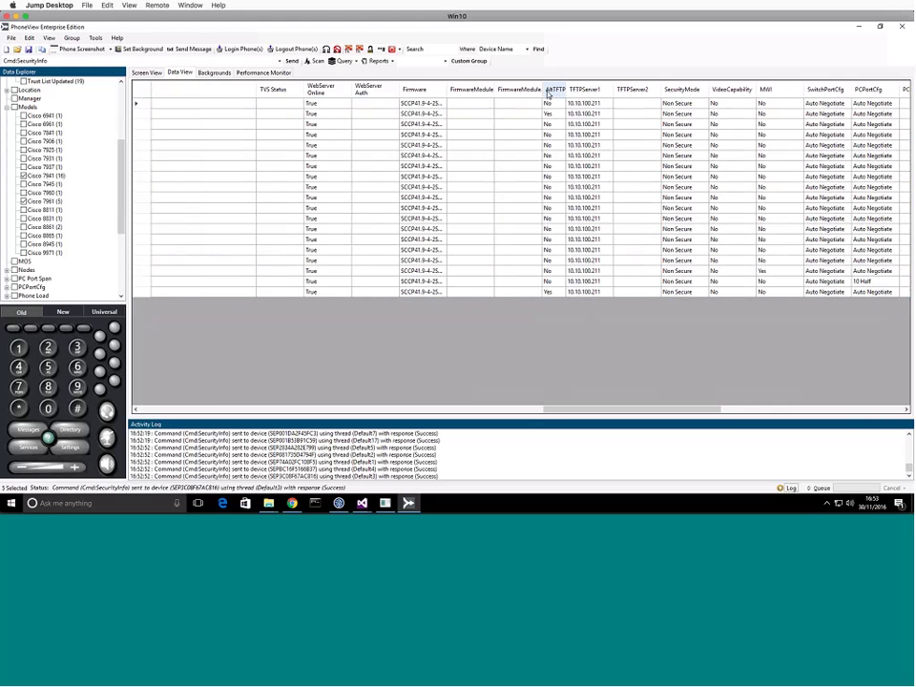
double_click(565, 91)
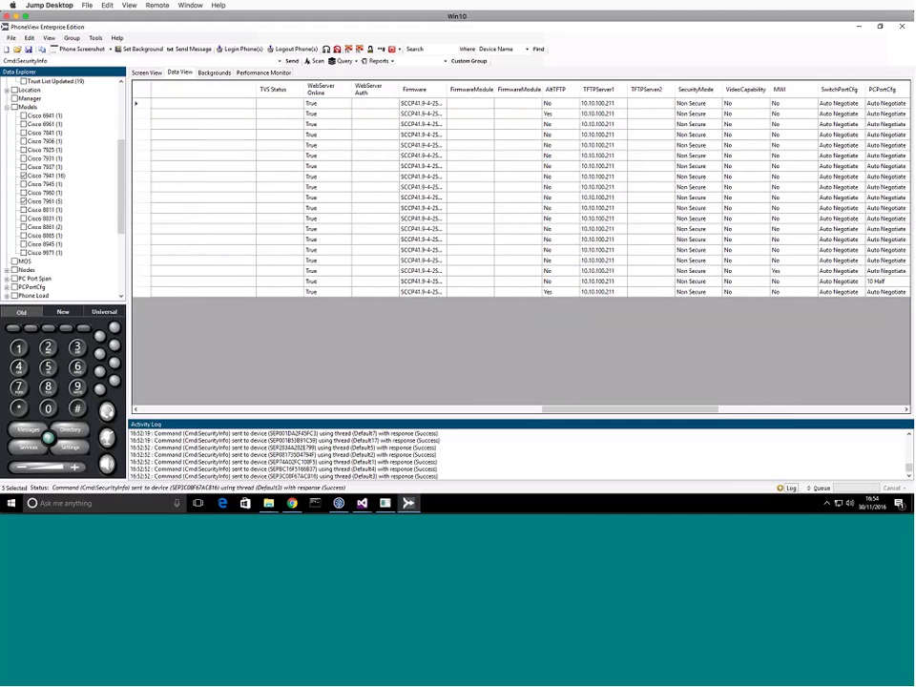
Step: Select all 19 listed phones and run Query > Device Info > Selected (19)
click(141, 92)
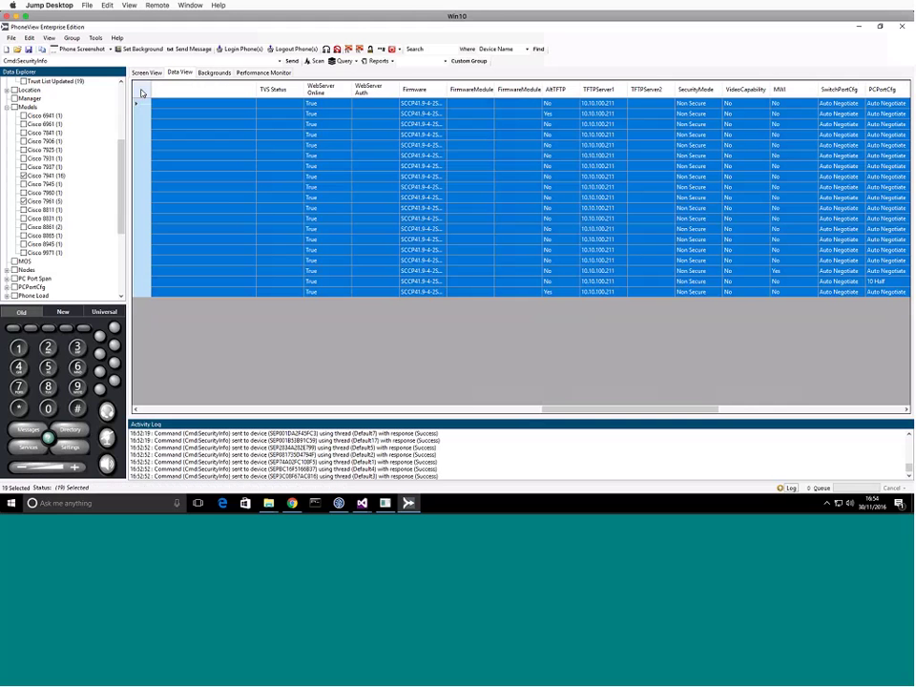
click(355, 62)
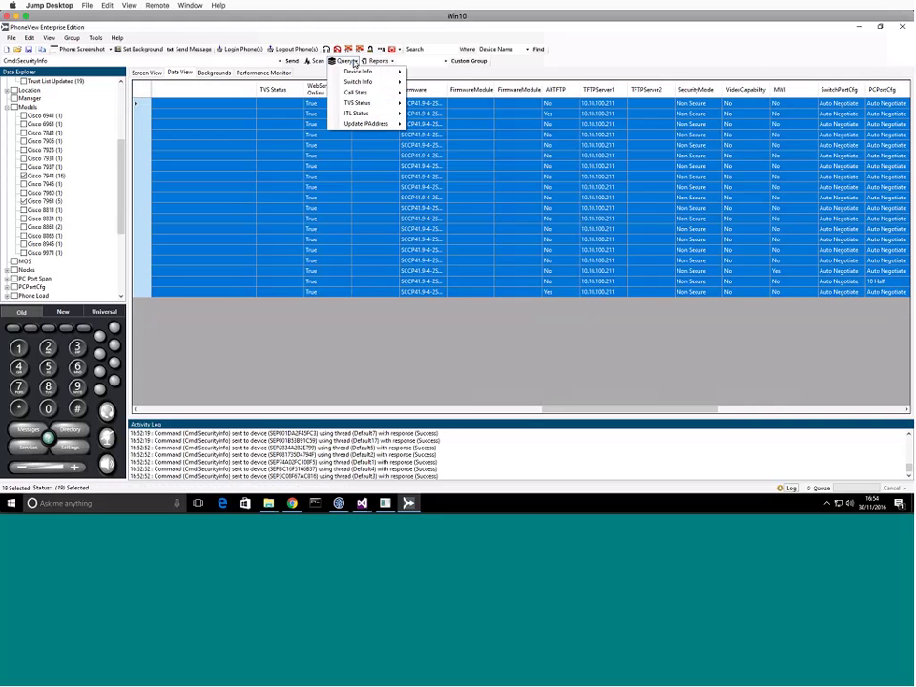
mouse_move(397, 77)
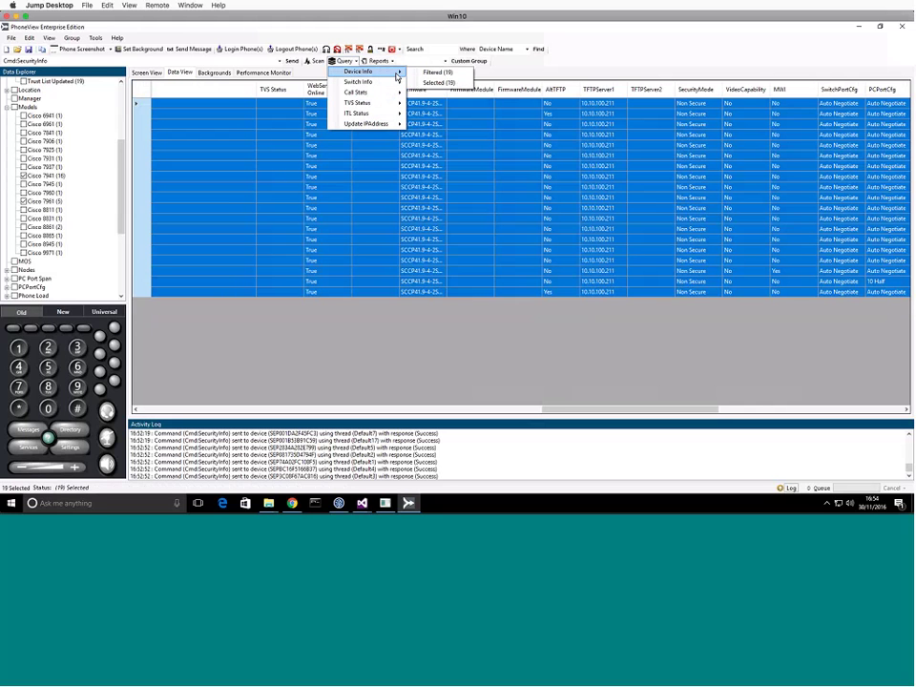
click(437, 72)
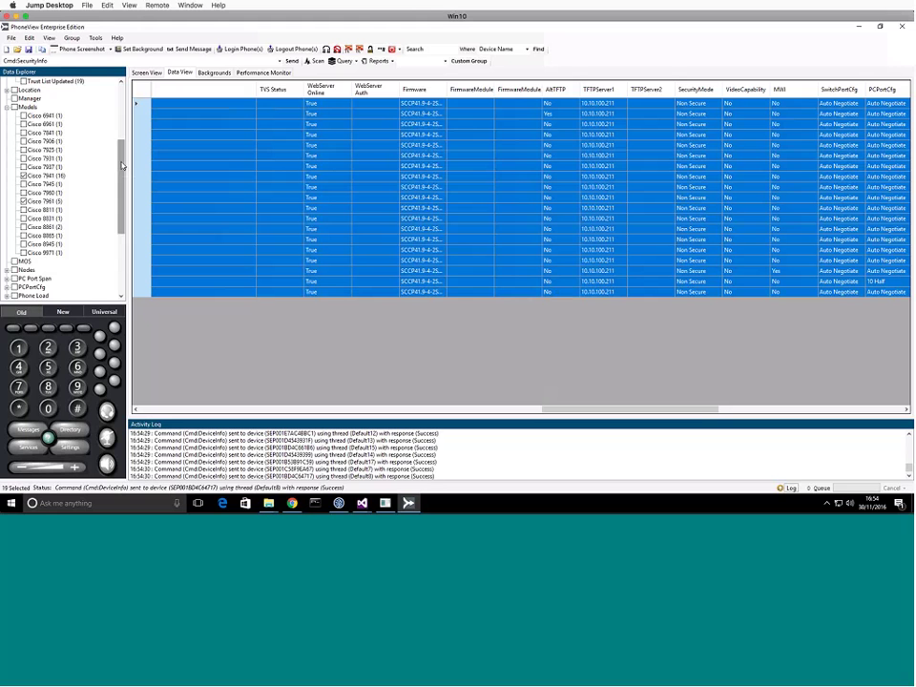
drag(121, 165, 120, 233)
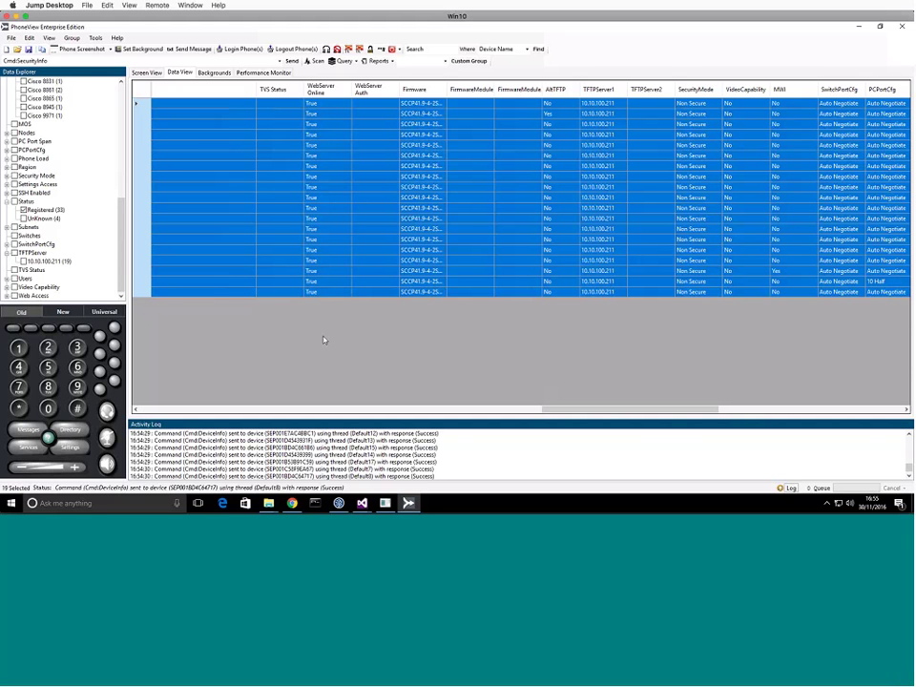
Step: Browse the File > Export choices without exporting, then return to the live phone-screen thumbnails
click(10, 38)
mouse_move(42, 119)
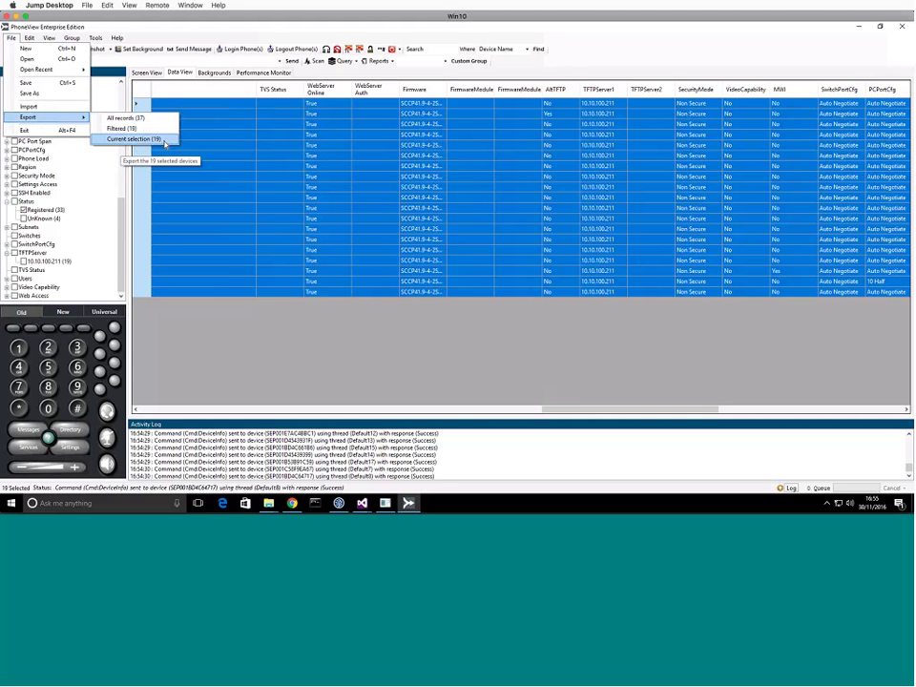
click(319, 351)
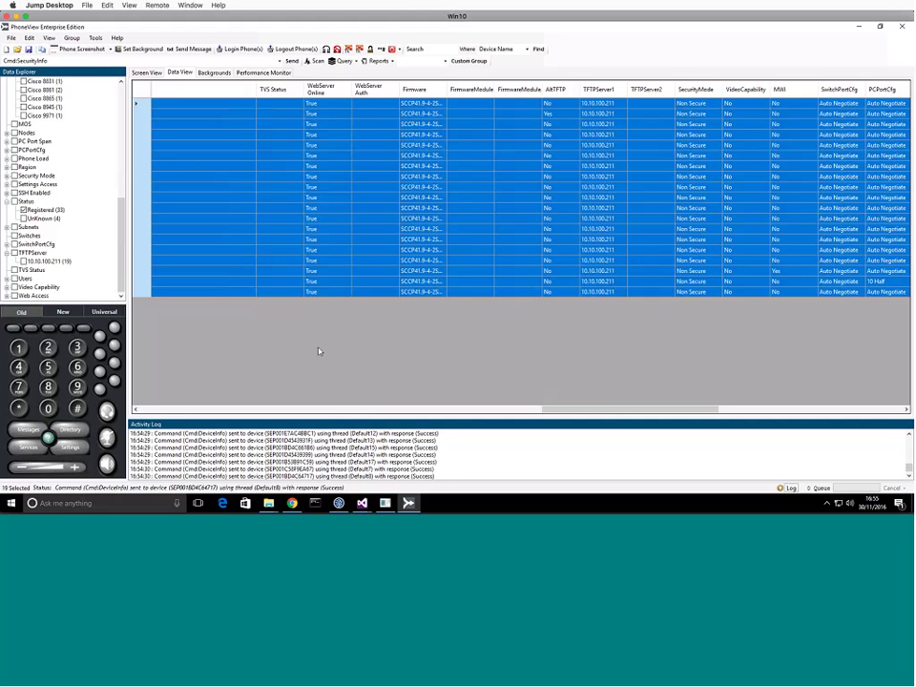
drag(122, 229, 133, 164)
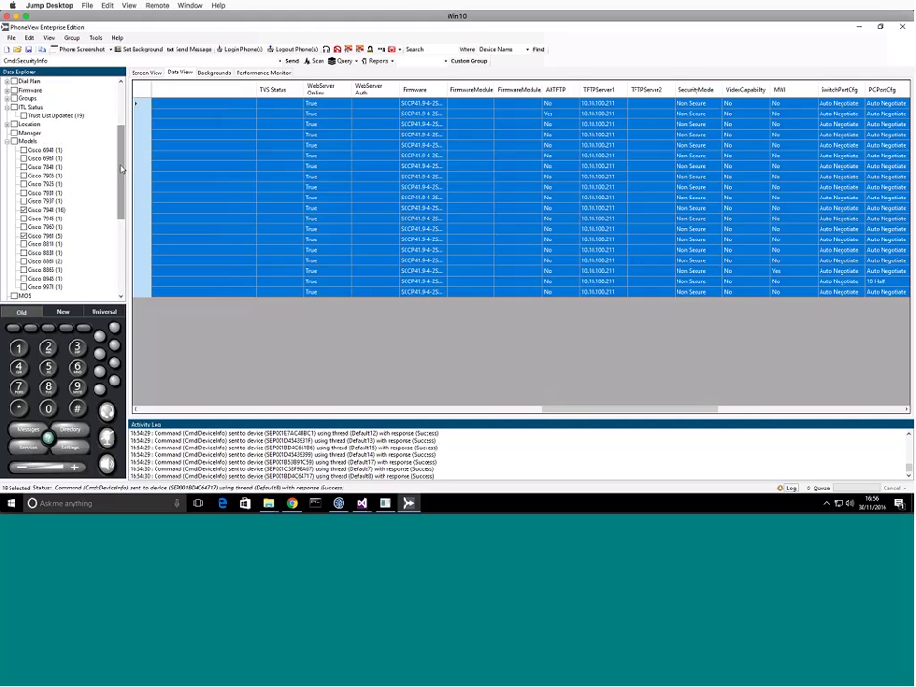
mouse_move(123, 169)
mouse_down()
mouse_move(124, 221)
mouse_move(121, 169)
mouse_up()
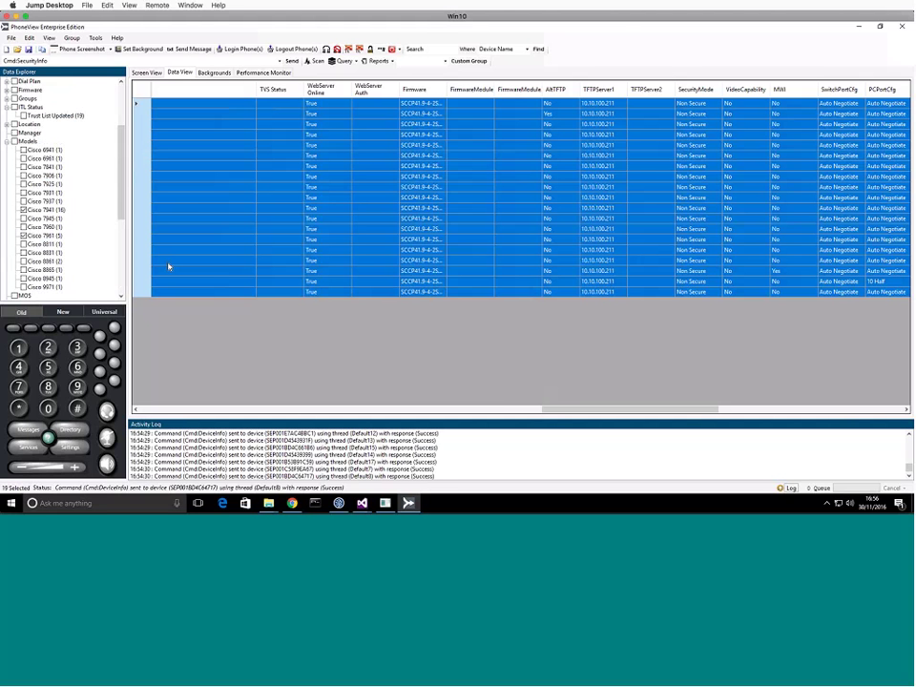
click(146, 72)
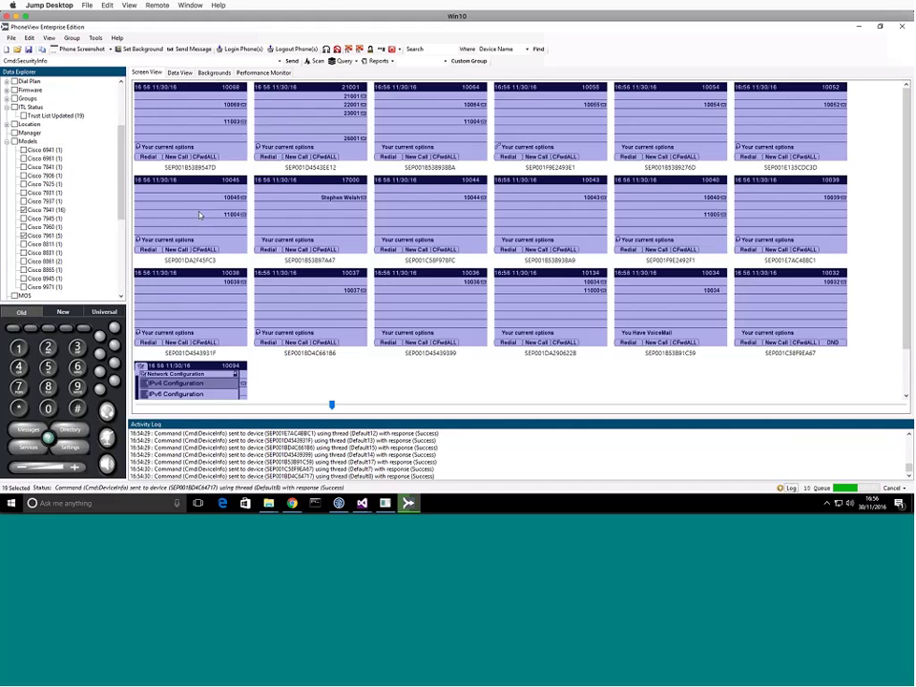
Step: Select the six bottom-row phones and replace the command text with SetTFTPServer:10.10.100.211
click(864, 287)
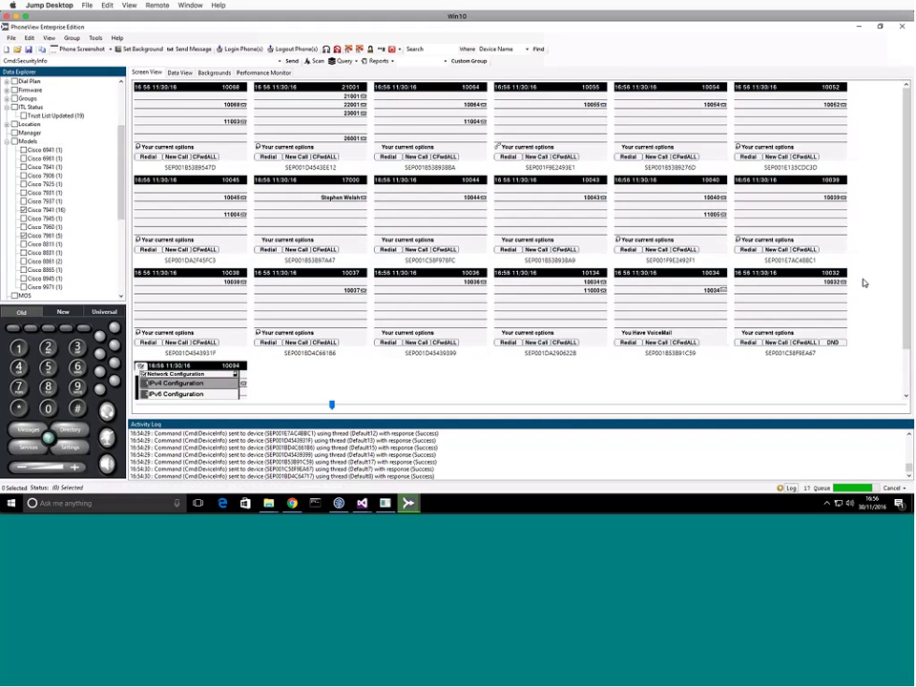
drag(864, 288, 181, 329)
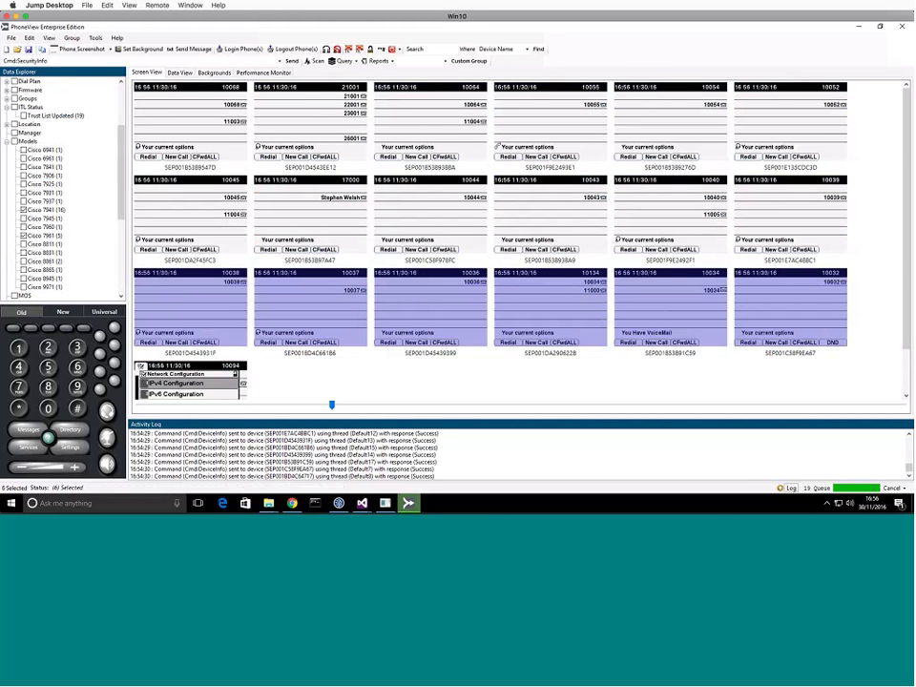
click(83, 60)
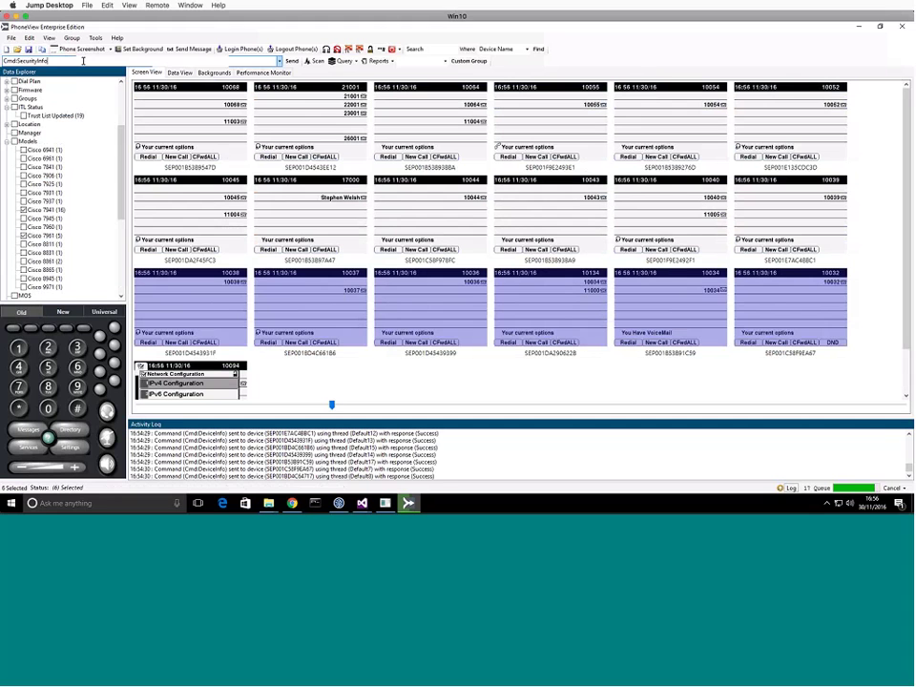
key(BackSpace)
key(BackSpace)
key(BackSpace)
key(BackSpace)
key(BackSpace)
key(BackSpace)
key(BackSpace)
key(BackSpace)
key(BackSpace)
key(BackSpace)
key(BackSpace)
key(BackSpace)
text(SetTFTPServer:10.10.100.2)
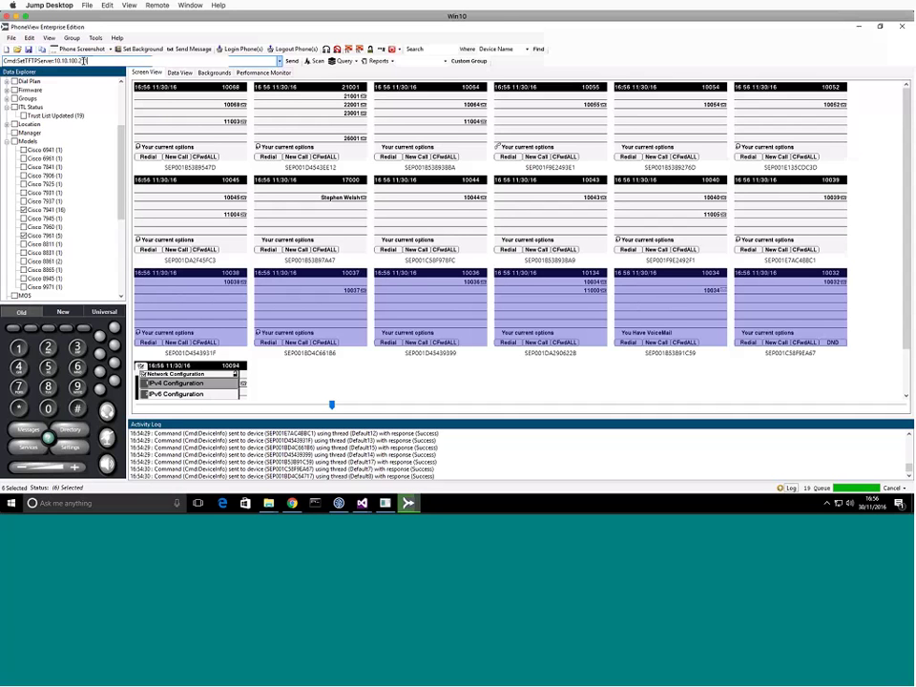
text(11)
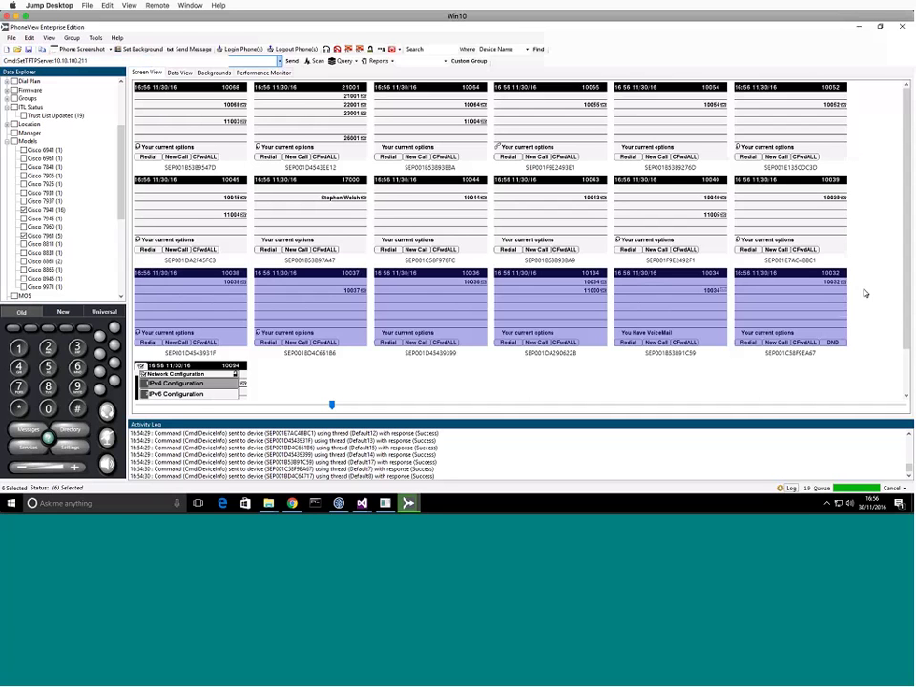
Step: Bring up the Settings menu on the six bottom-row phones, then select only the last one
drag(862, 281, 191, 343)
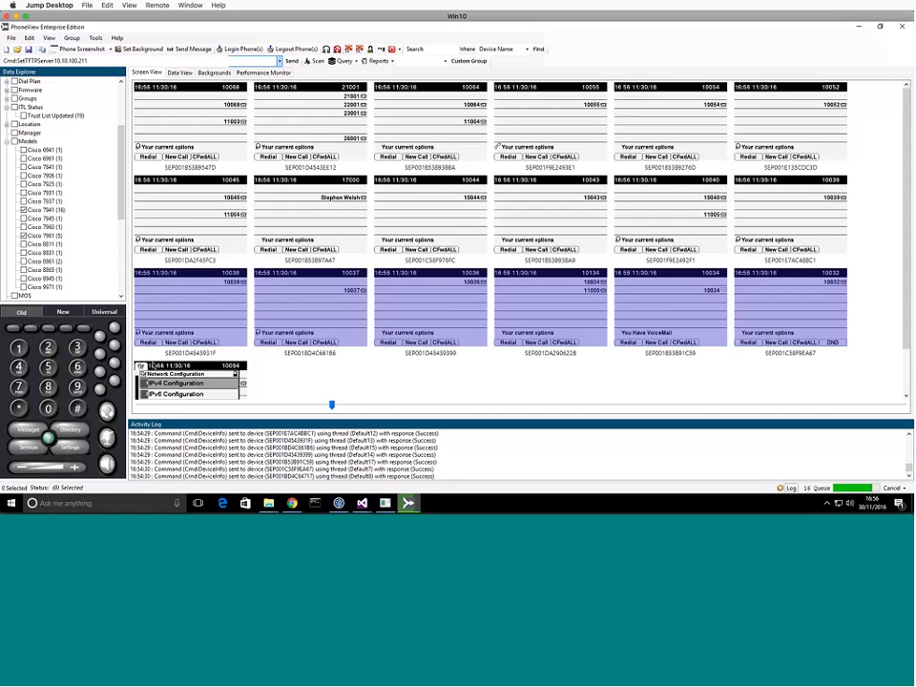
click(70, 446)
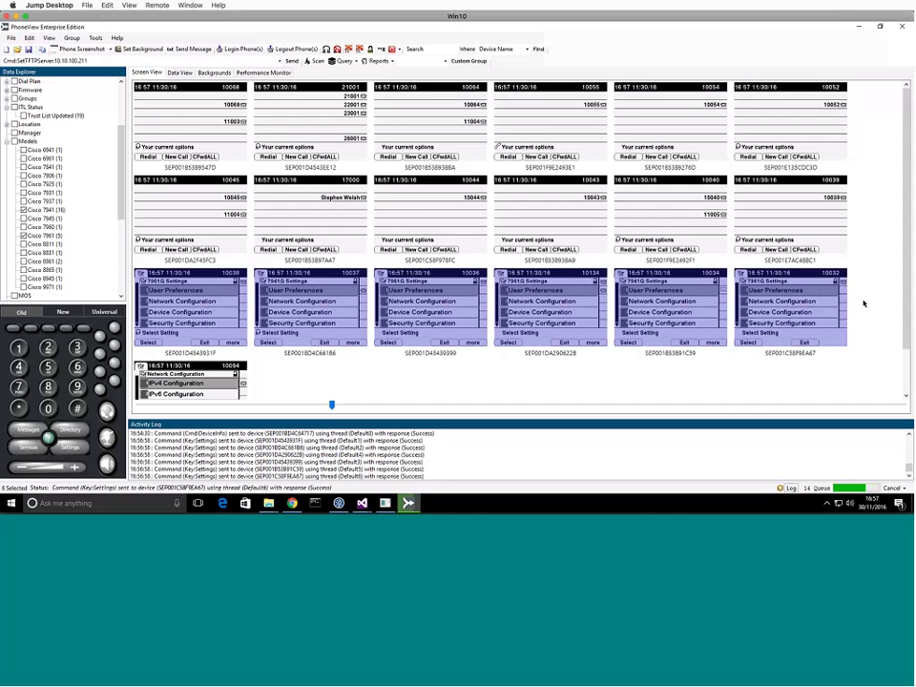
click(797, 304)
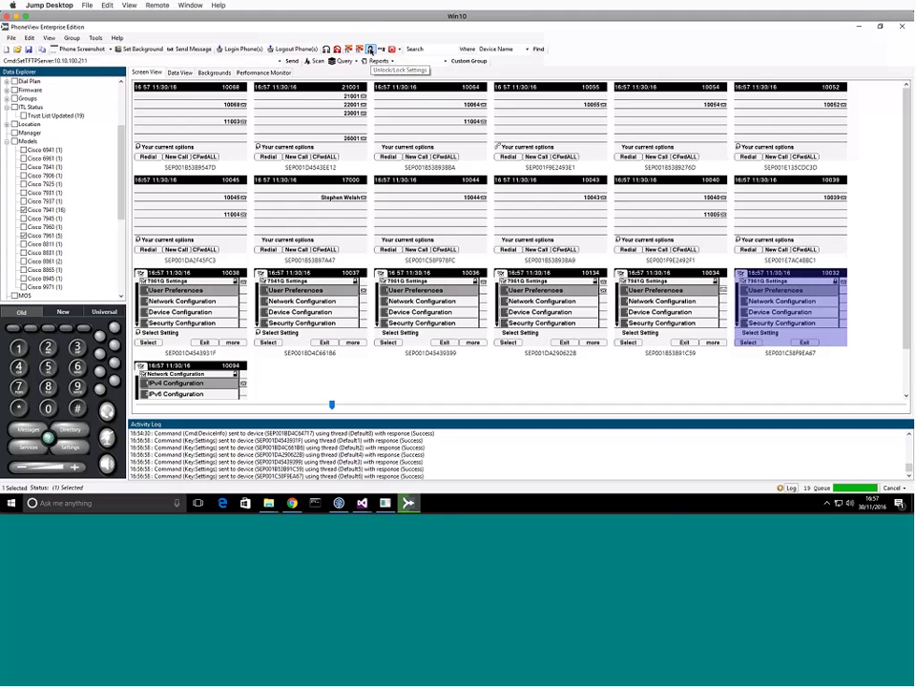
Step: Unlock settings on the last bottom-row phone, then reselect all six bottom-row phones
click(370, 49)
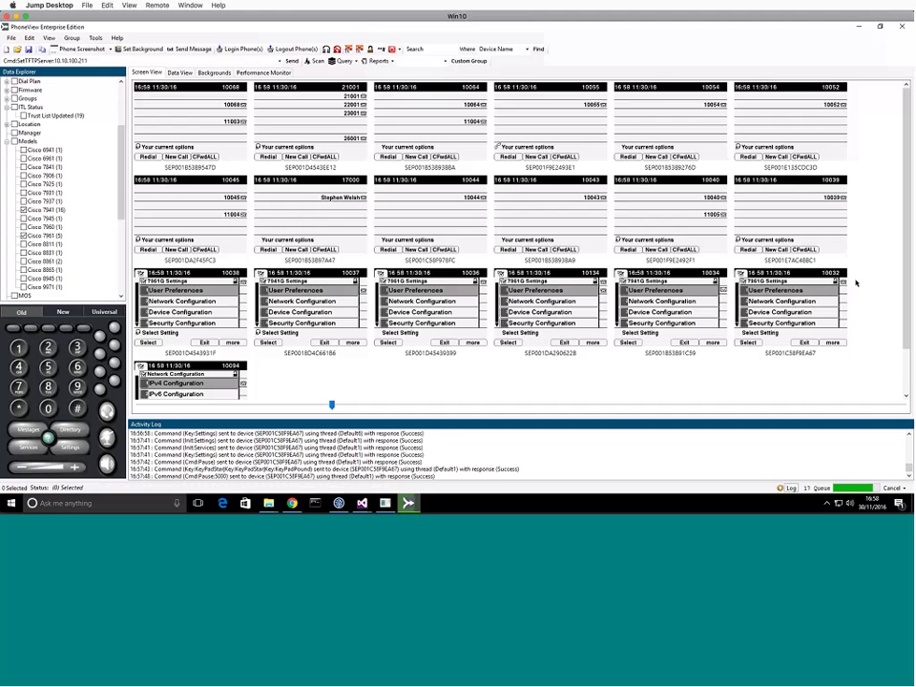
drag(856, 282, 174, 332)
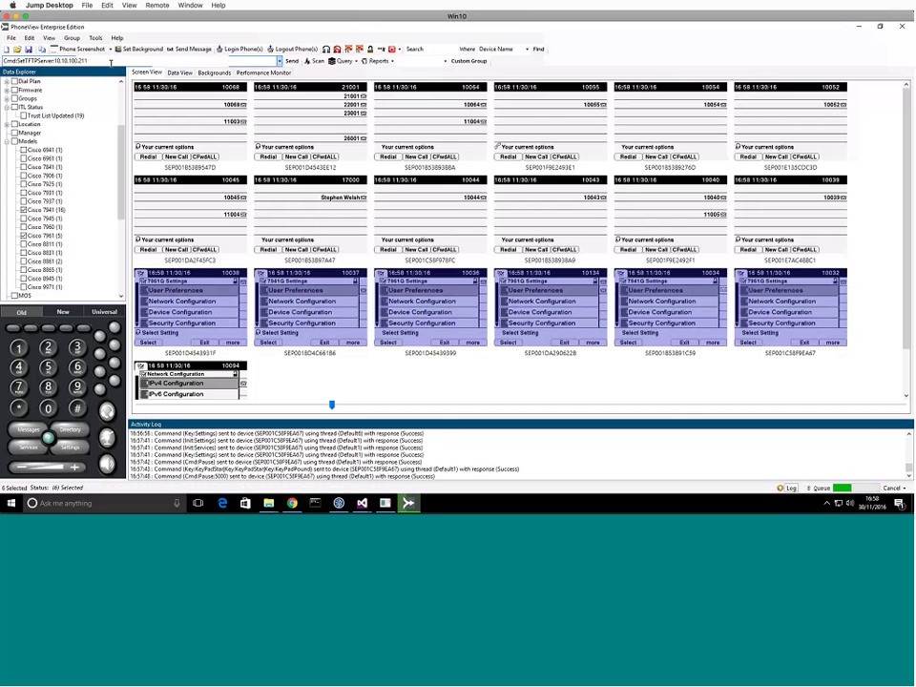
Step: Send the SetTFTPServer:10.10.100.211 command to the selected phones, then select phone SEP001C58F9EA67 while it resets
click(40, 60)
click(292, 61)
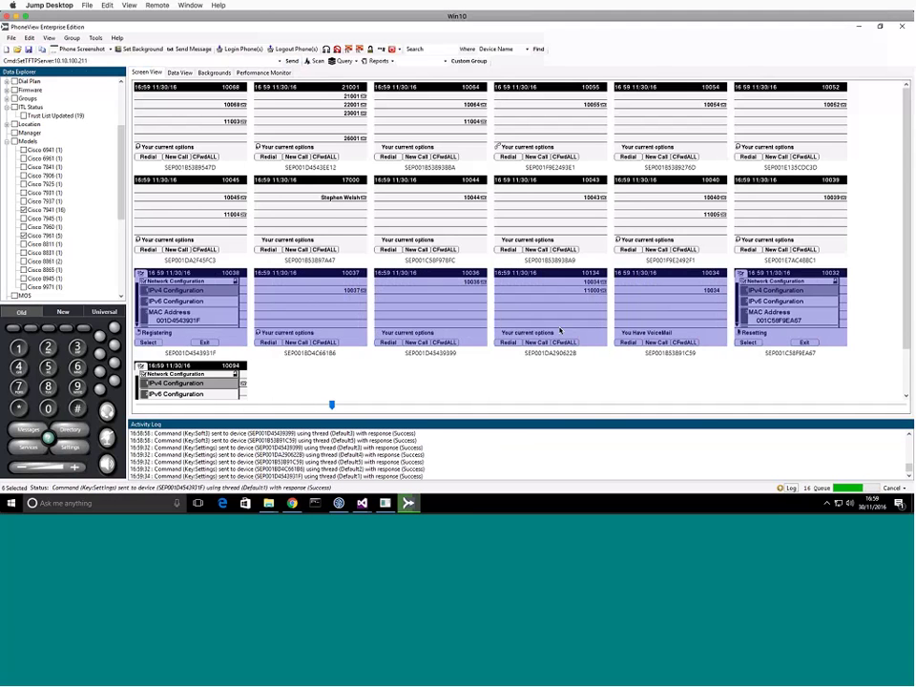
click(869, 304)
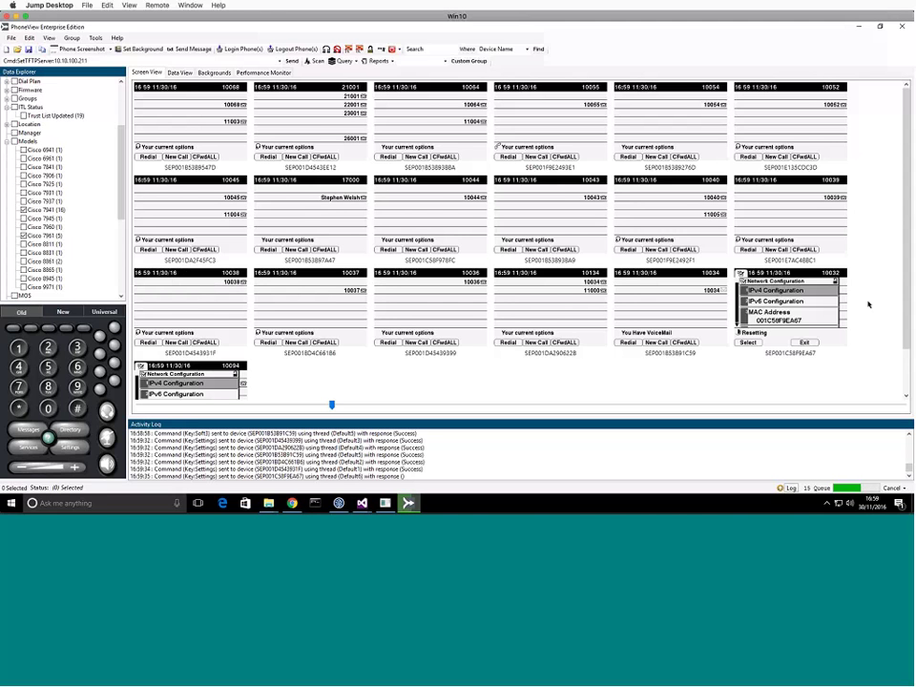
click(785, 312)
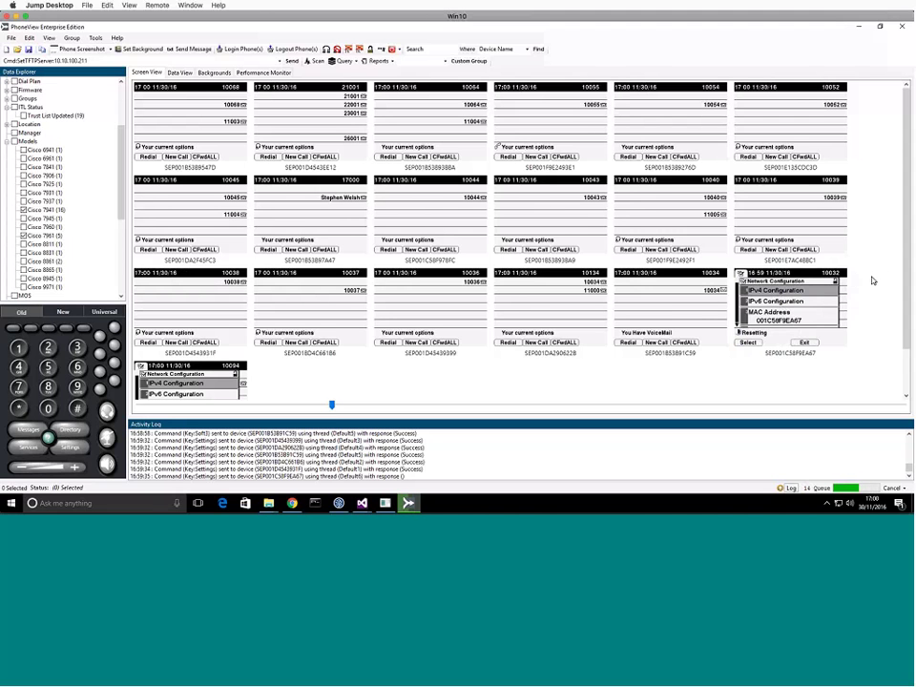
Step: Query Device Info for the six bottom-row phones in Data View, showing AltTFTP Yes and TFTPServer1 10.10.100.211
drag(865, 285, 172, 332)
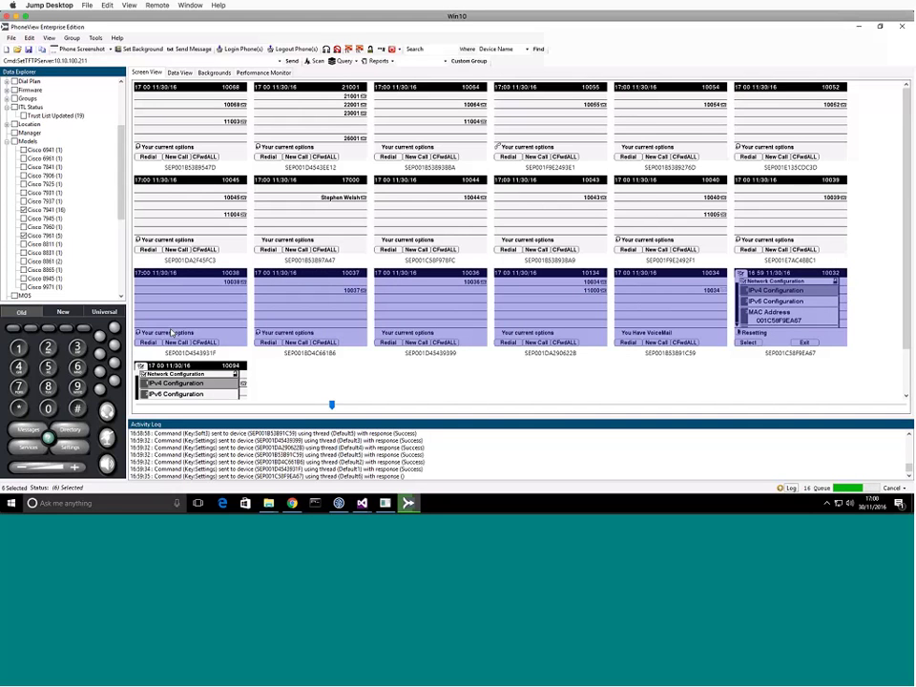
click(180, 73)
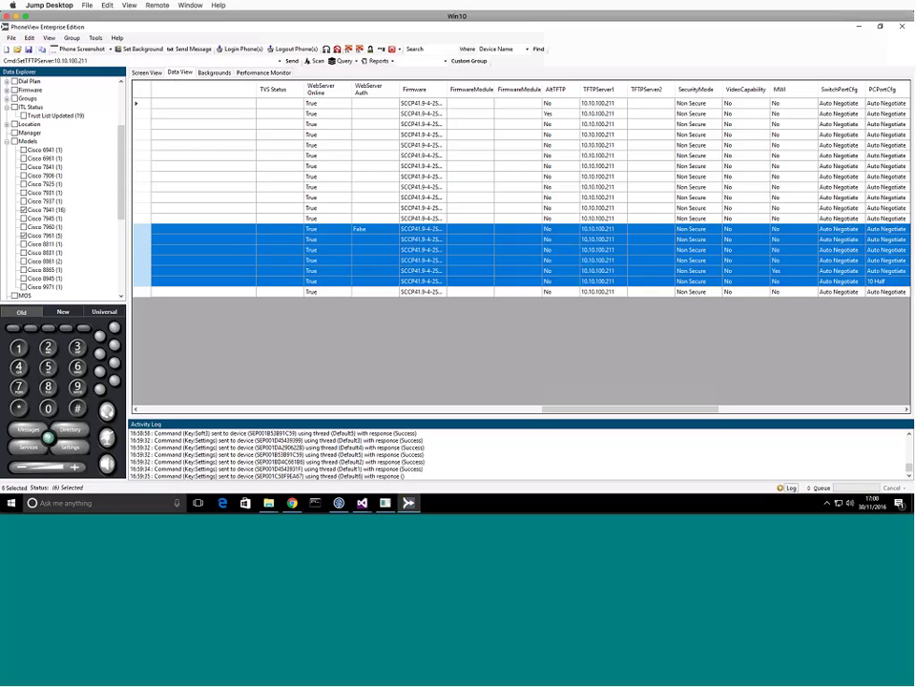
click(342, 62)
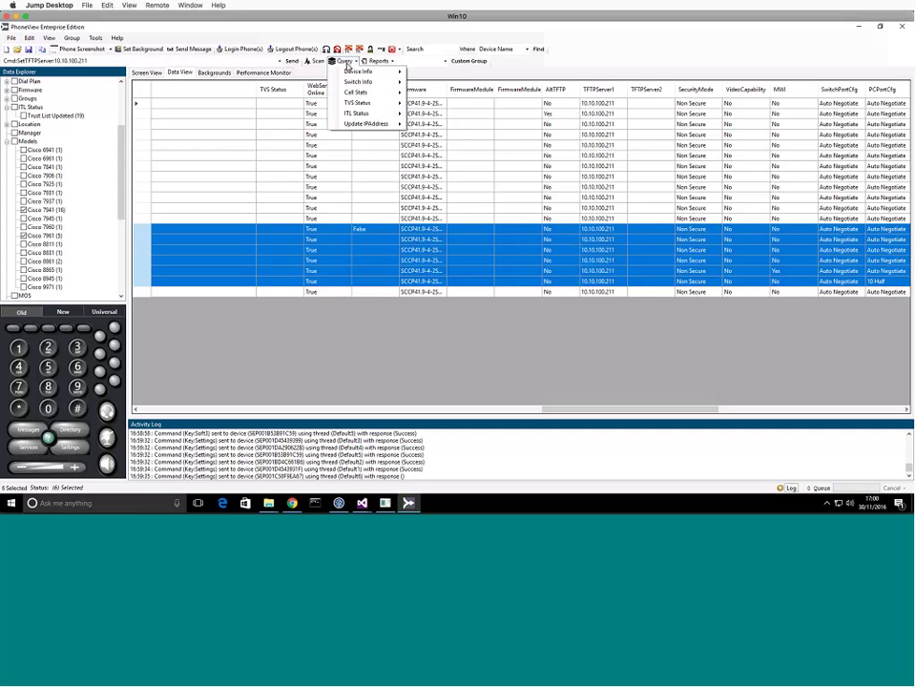
mouse_move(372, 74)
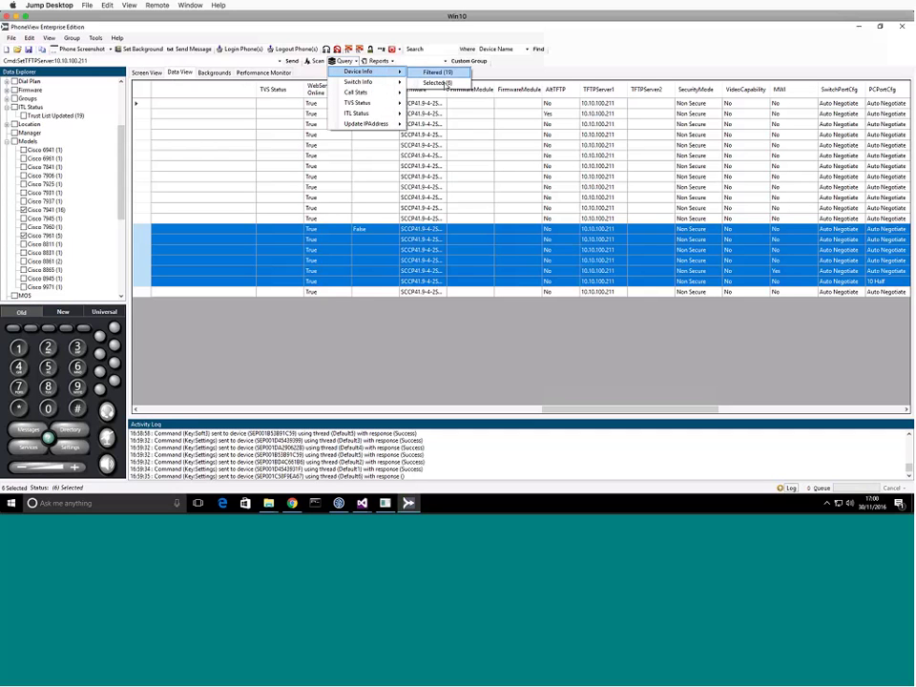
click(444, 84)
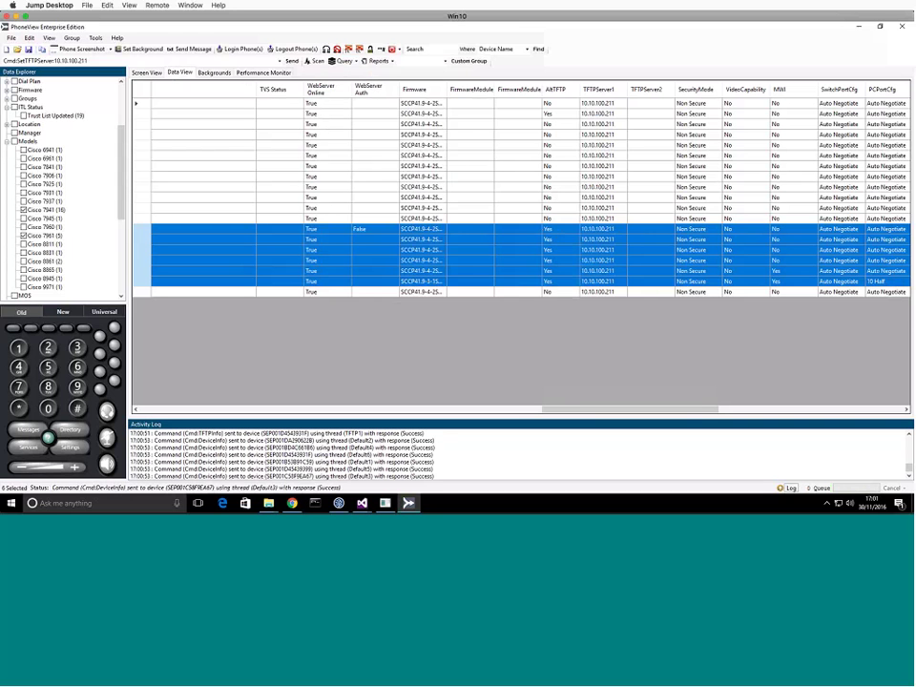
Step: In Screen View, open the Settings menu on the six bottom-row phones and reselect the whole row
click(146, 73)
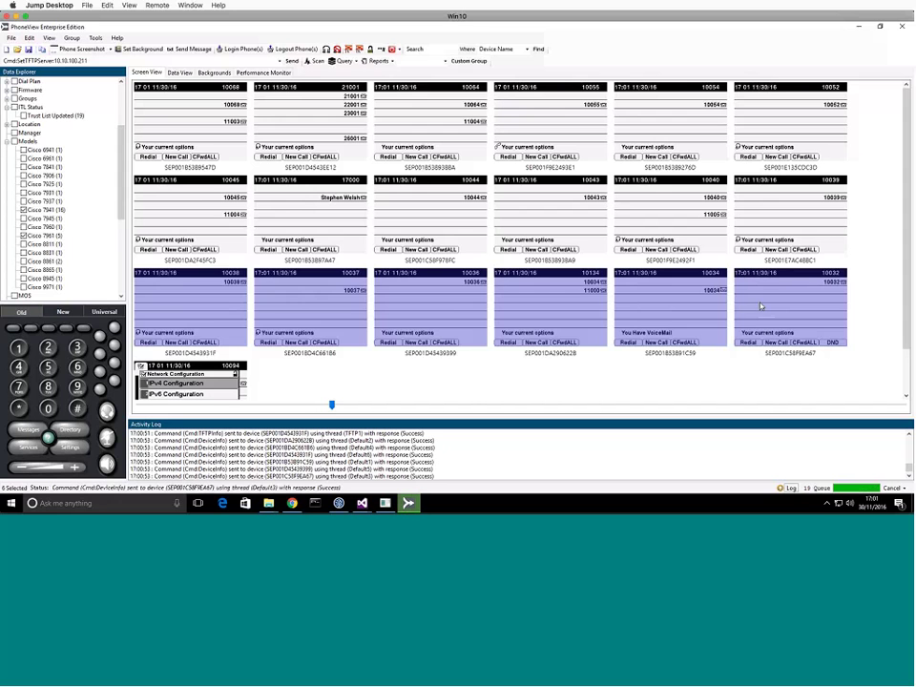
click(854, 288)
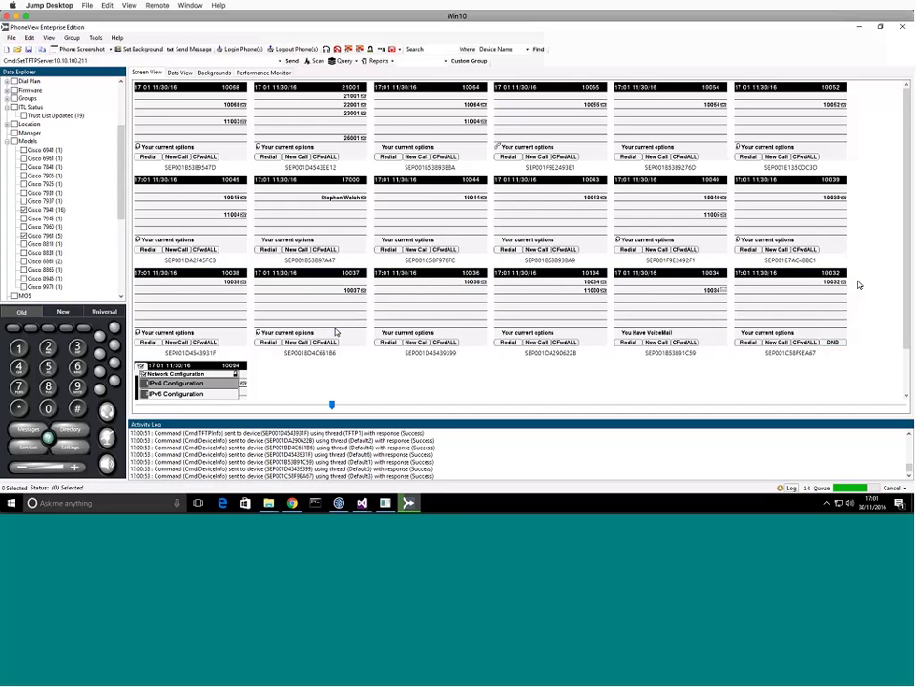
click(178, 336)
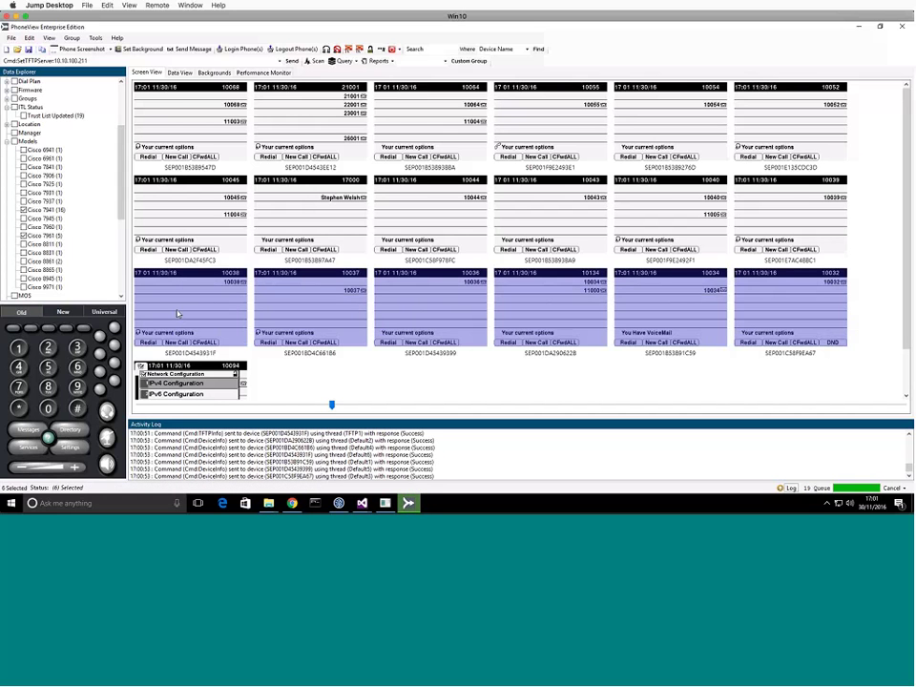
click(68, 448)
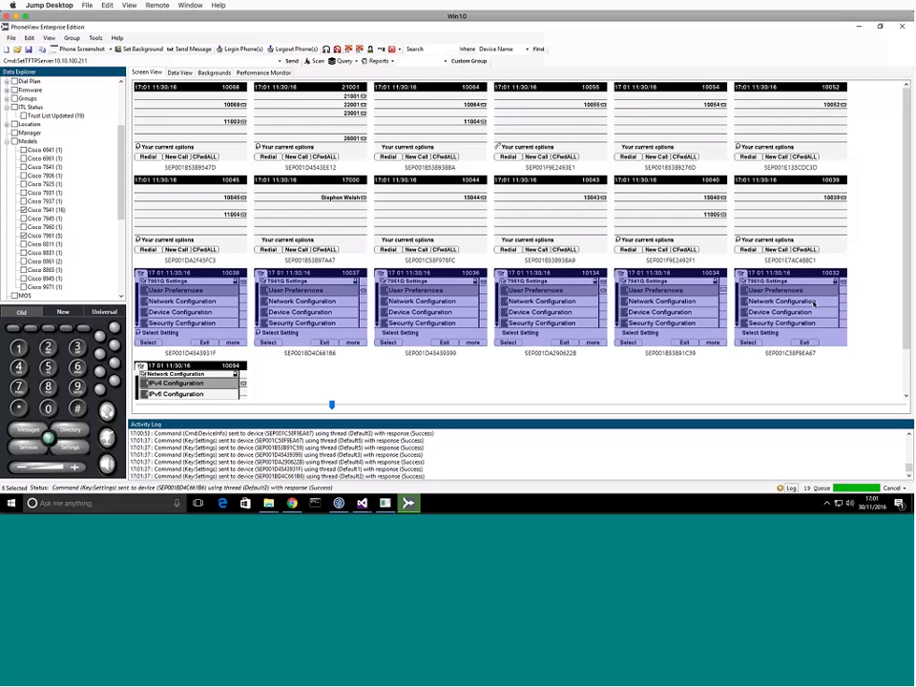
click(814, 303)
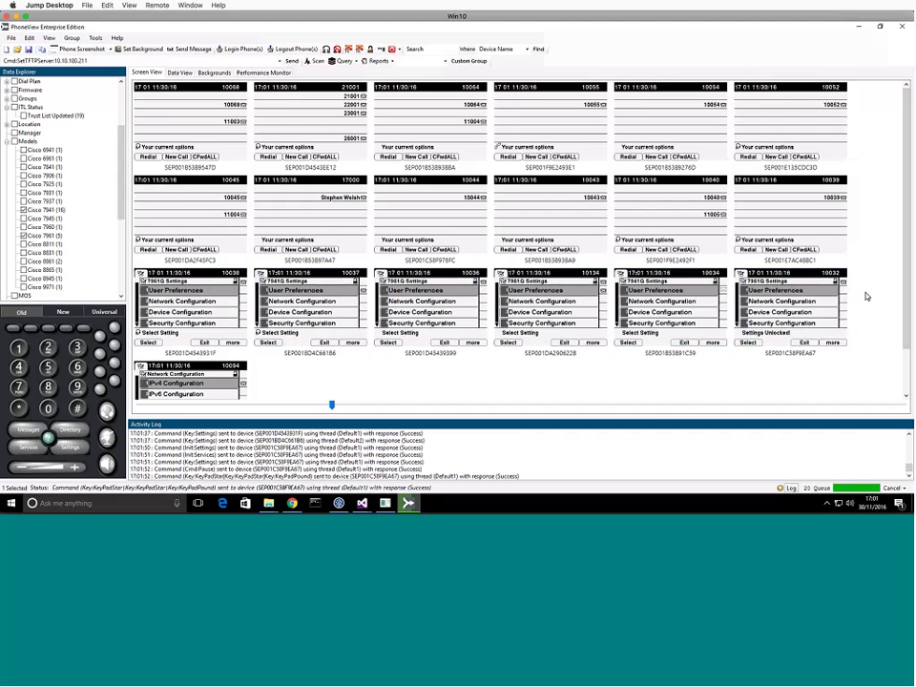
drag(867, 270, 133, 356)
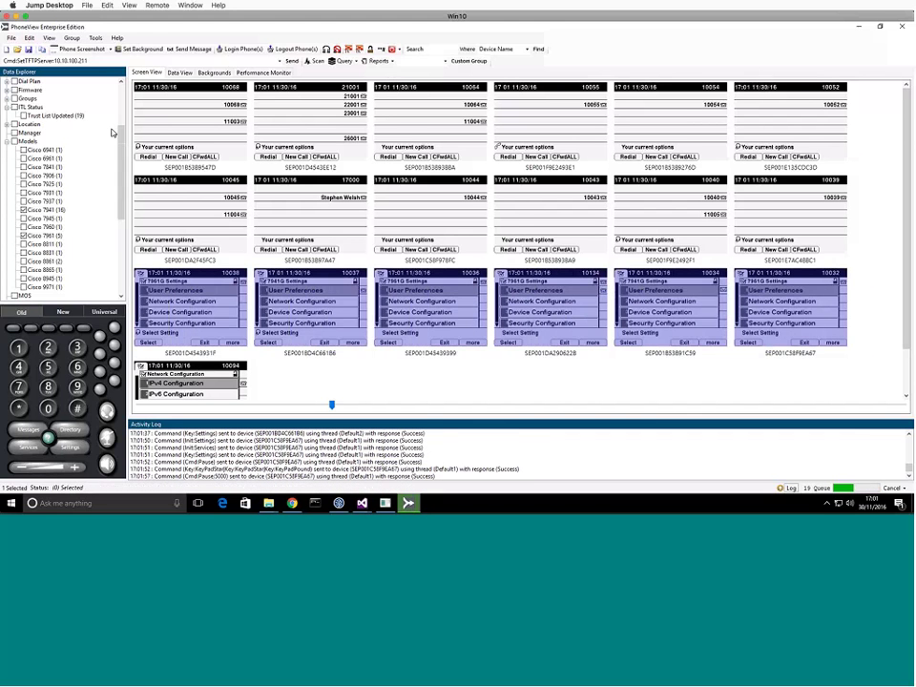
Step: Replace the command with Cmd:ClearTFTPServer and send it to the six selected phones
click(99, 60)
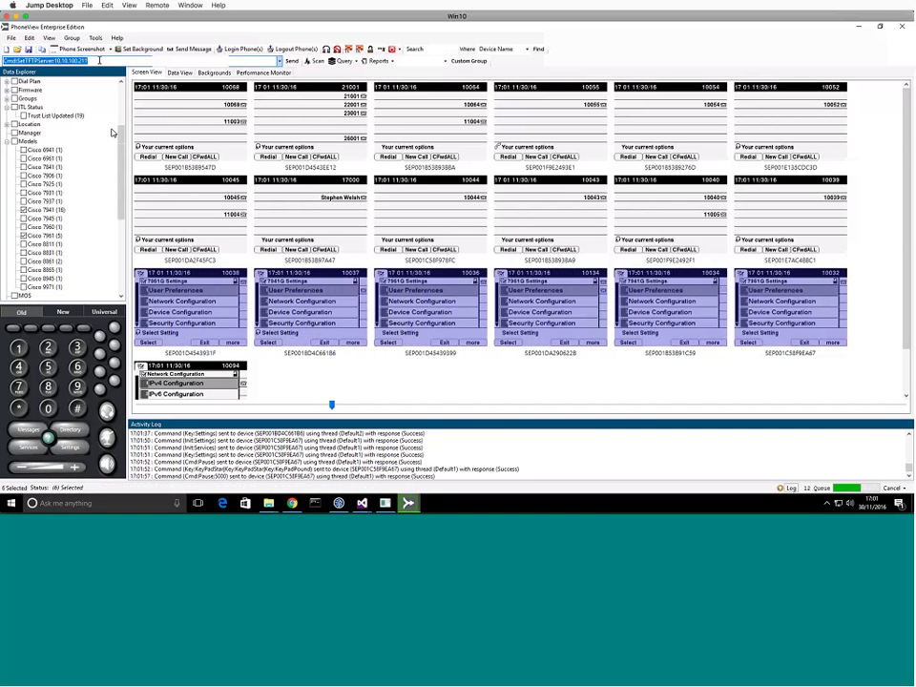
click(99, 60)
key(BackSpace)
key(BackSpace)
key(BackSpace)
key(BackSpace)
key(BackSpace)
key(BackSpace)
key(BackSpace)
key(BackSpace)
key(BackSpace)
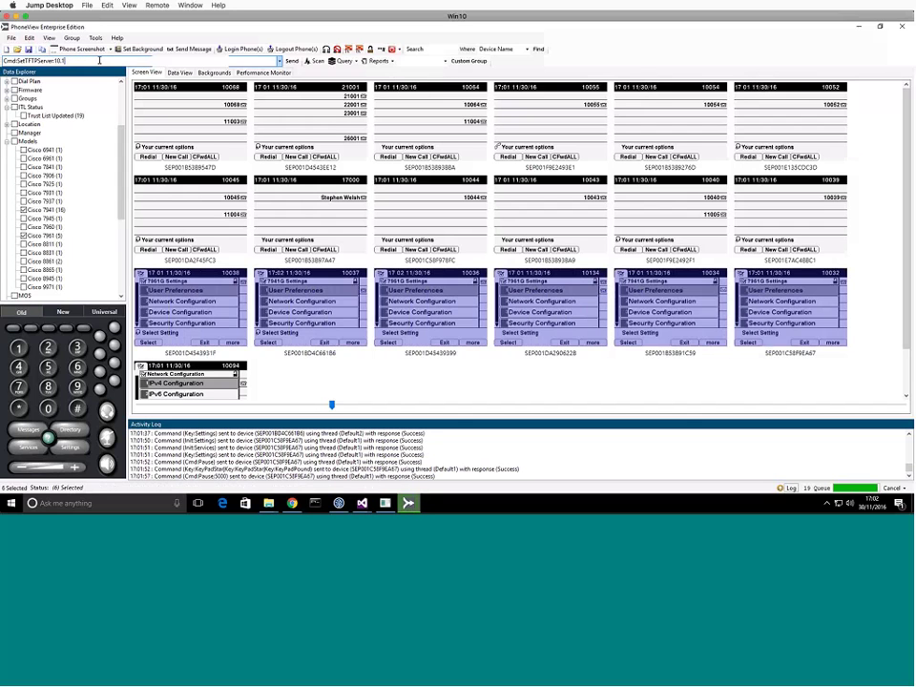
key(BackSpace)
key(BackSpace)
key(BackSpace)
key(BackSpace)
key(BackSpace)
key(BackSpace)
key(BackSpace)
key(BackSpace)
key(BackSpace)
key(BackSpace)
key(BackSpace)
key(BackSpace)
key(BackSpace)
key(BackSpace)
key(BackSpace)
key(BackSpace)
key(BackSpace)
key(BackSpace)
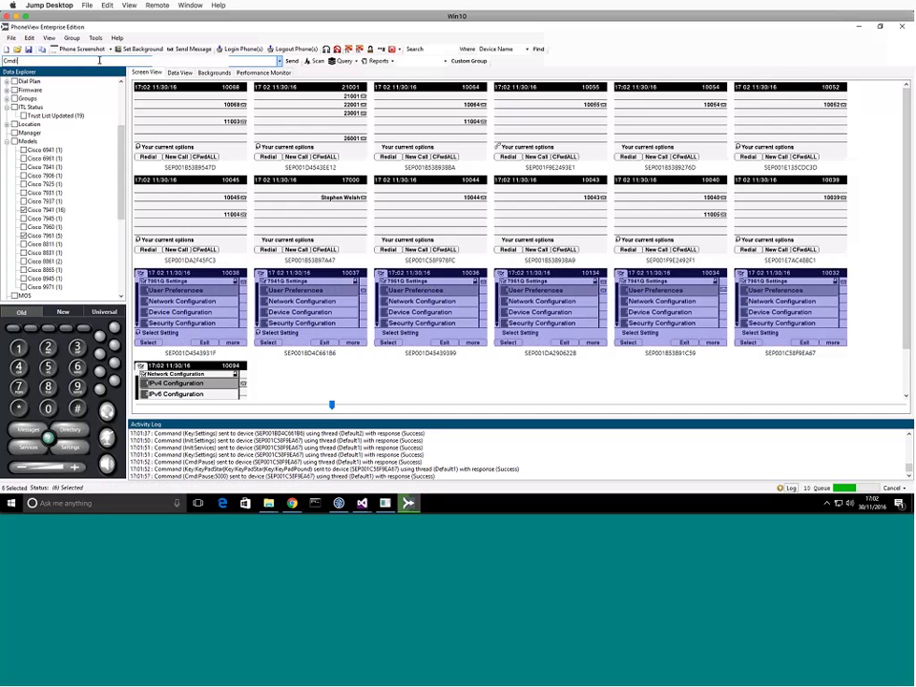
text(ClearTFTPServer)
click(302, 63)
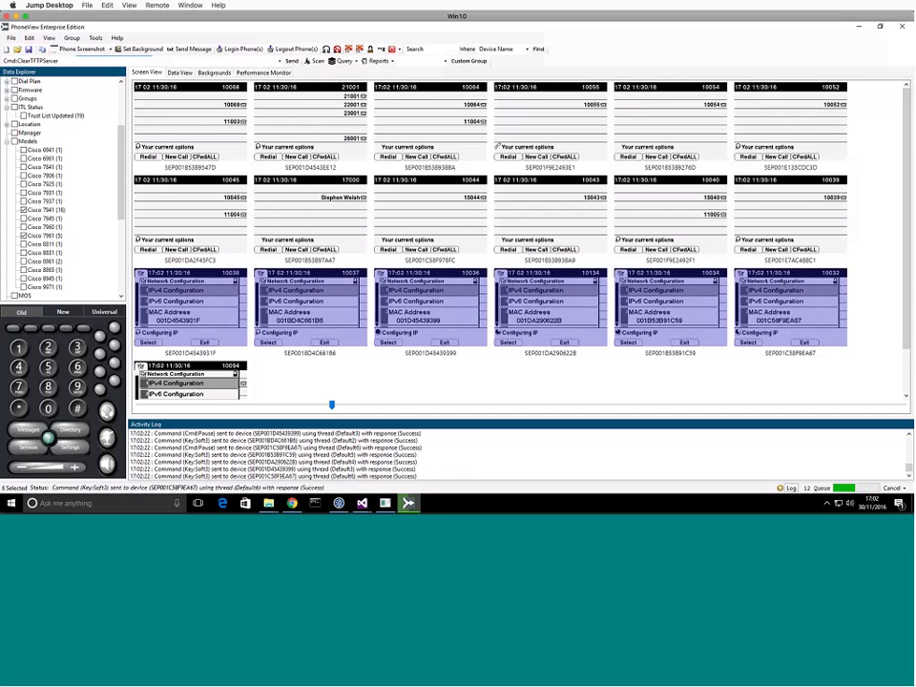
Step: Re-query Device Info for the selected phones in Data View, confirming AltTFTP is No
click(179, 72)
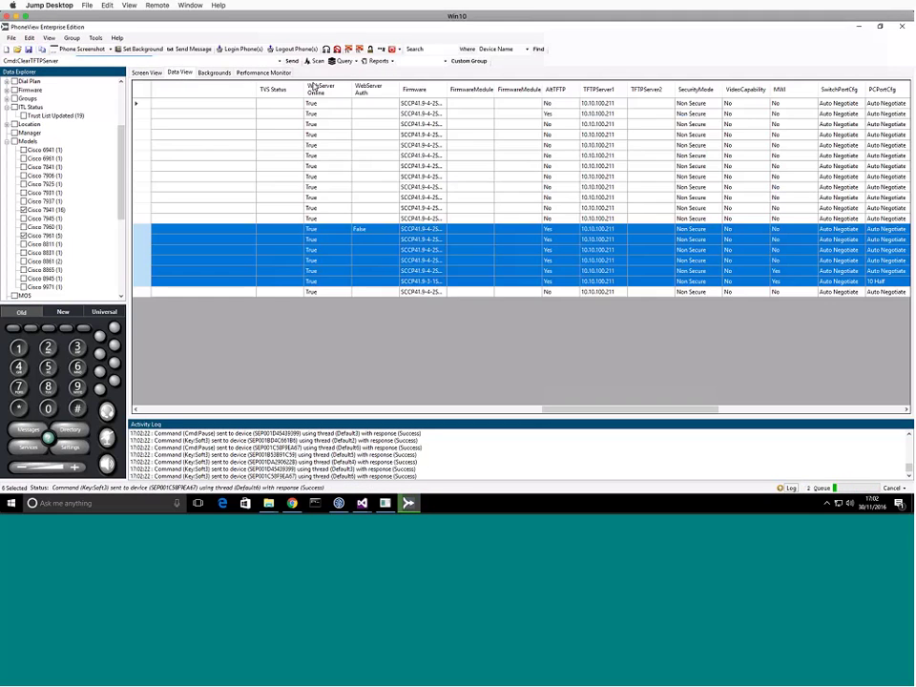
click(341, 61)
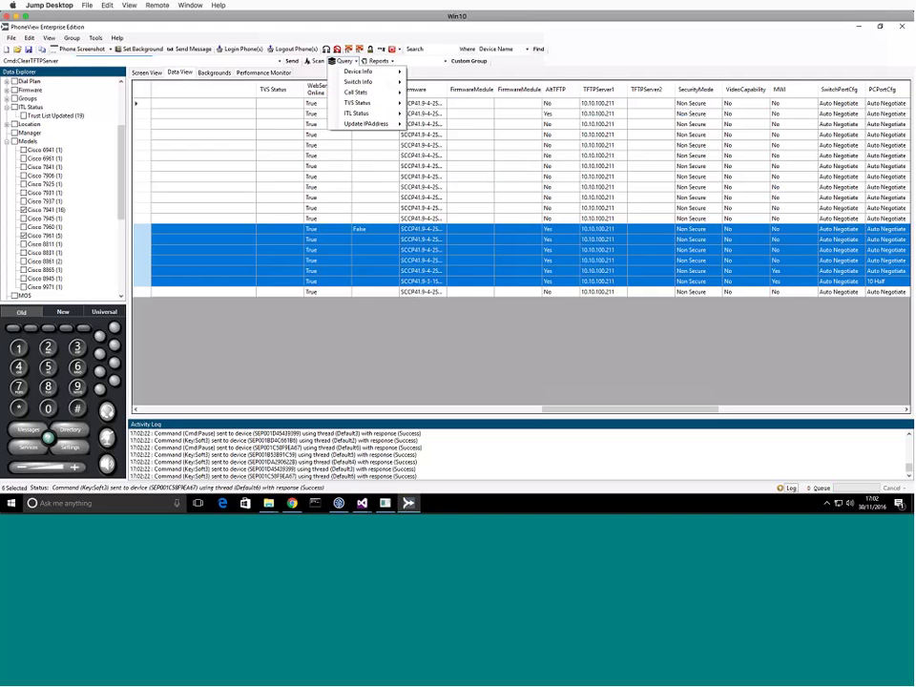
mouse_move(382, 72)
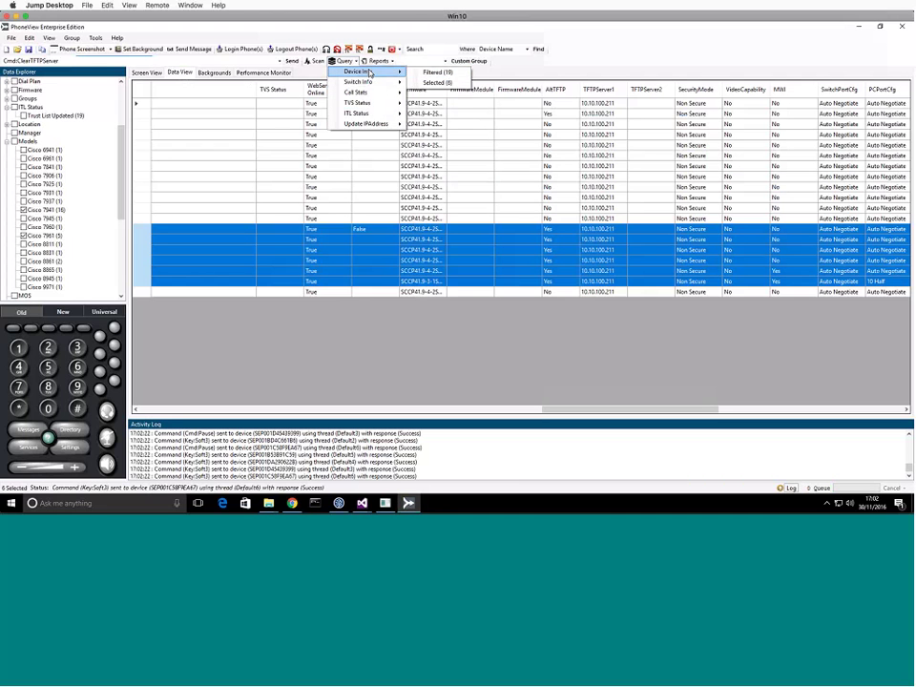
click(437, 83)
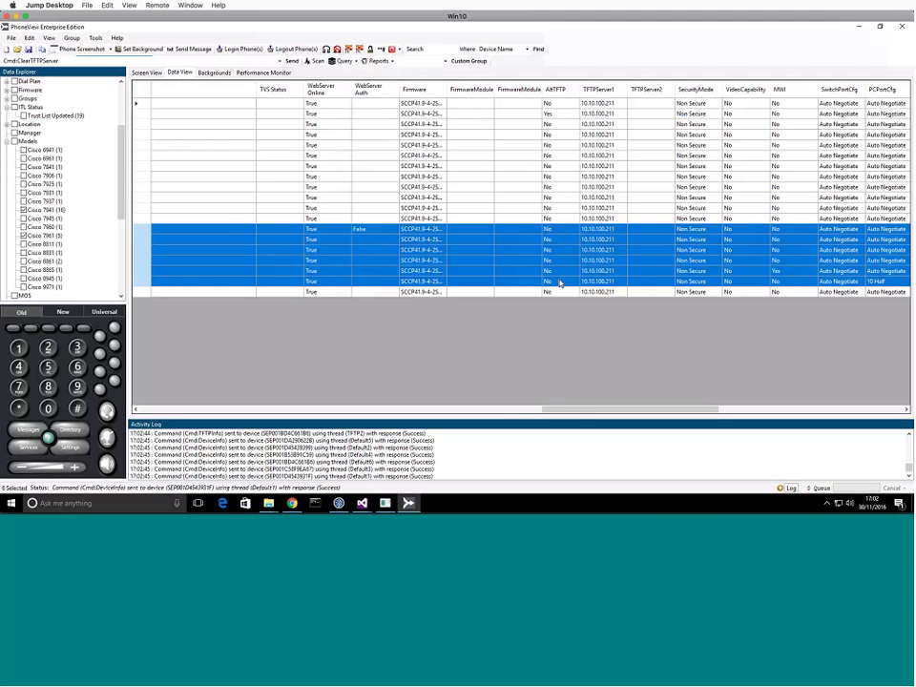
Step: Return to Screen View, then advance the PowerPoint slide show to the Q & A slide
click(146, 73)
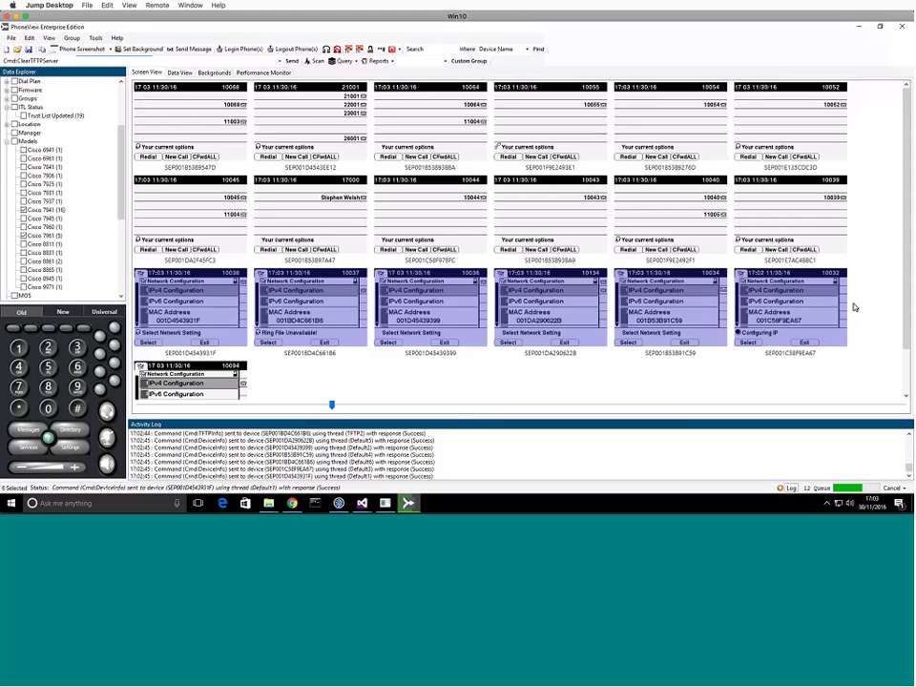
key(super+Tab)
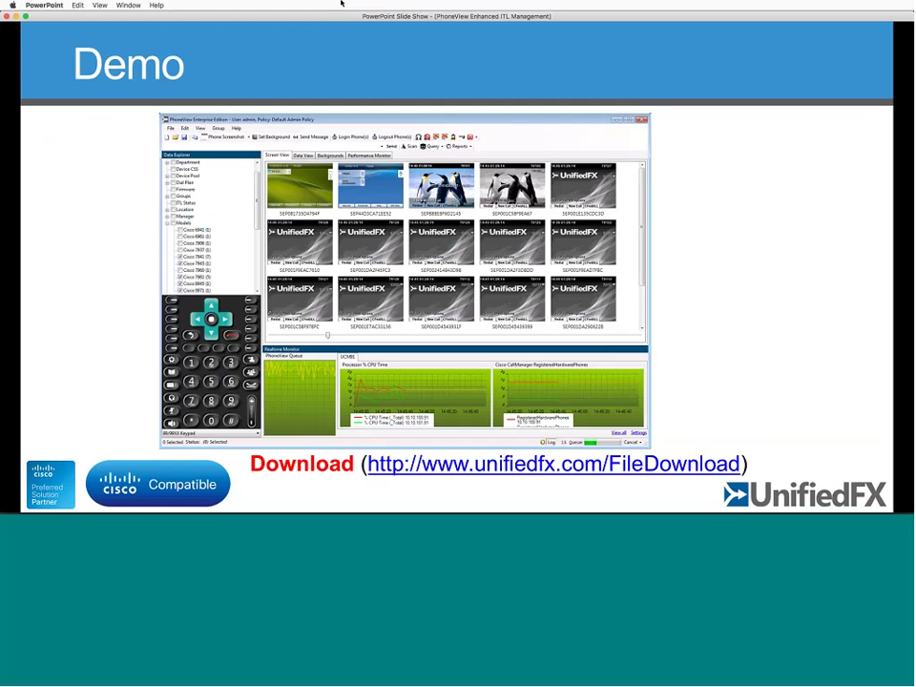
key(Right)
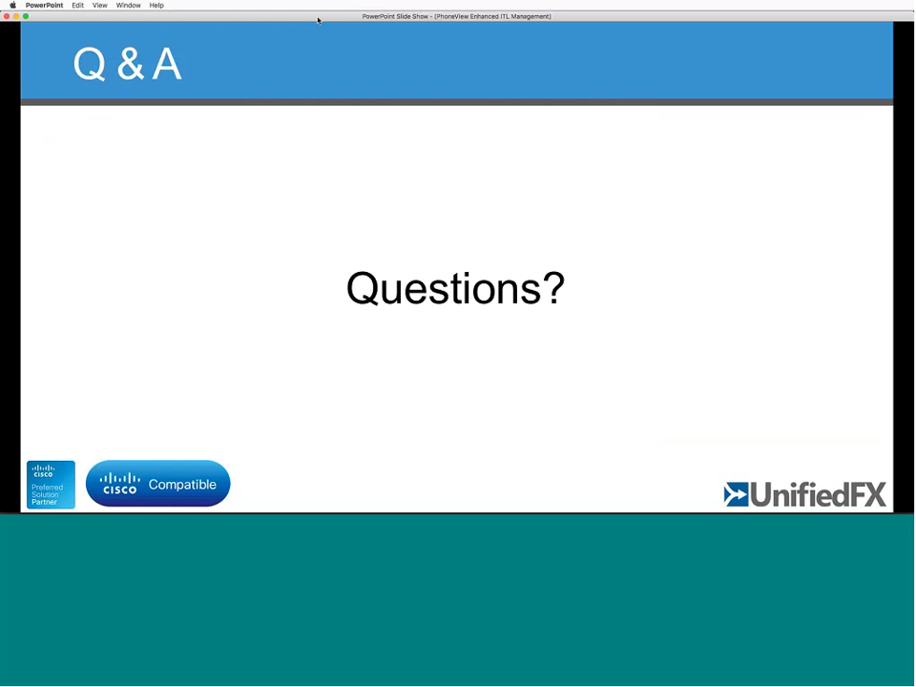